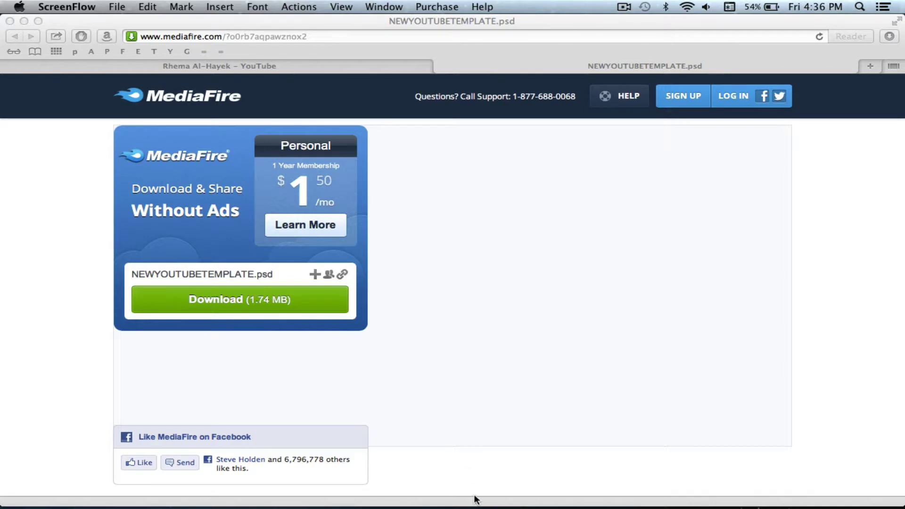
- Start downloading NEWYOUTUBETEMPLATE.psd from the MediaFire page
mouse_move(490, 501)
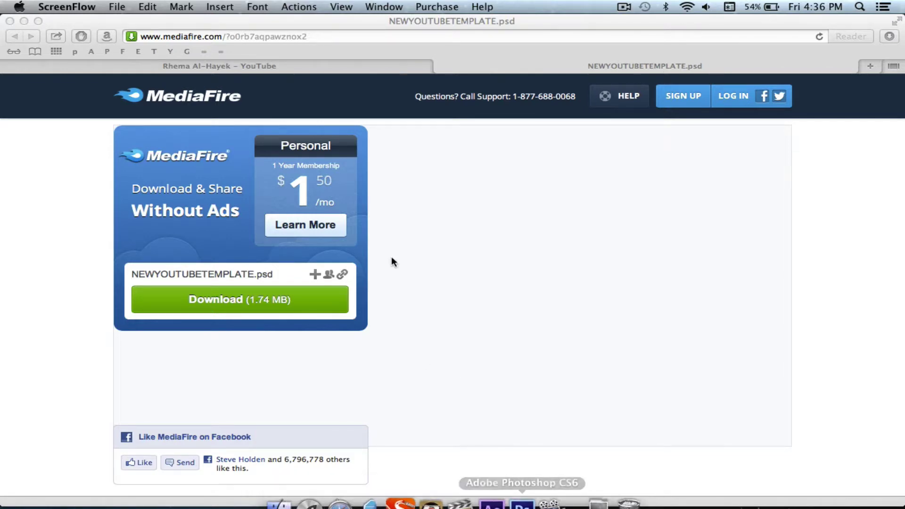
click(218, 307)
click(225, 303)
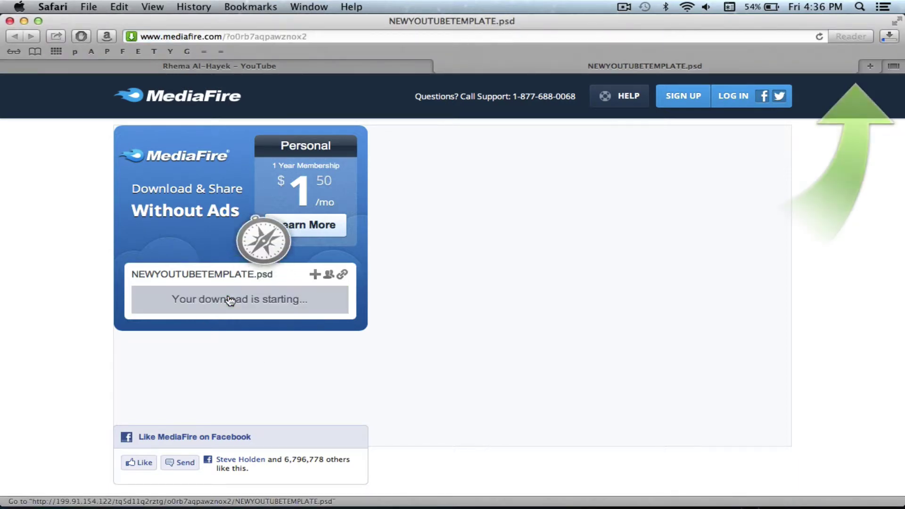
- Launch Adobe Photoshop CS6 from the Dock
mouse_move(598, 490)
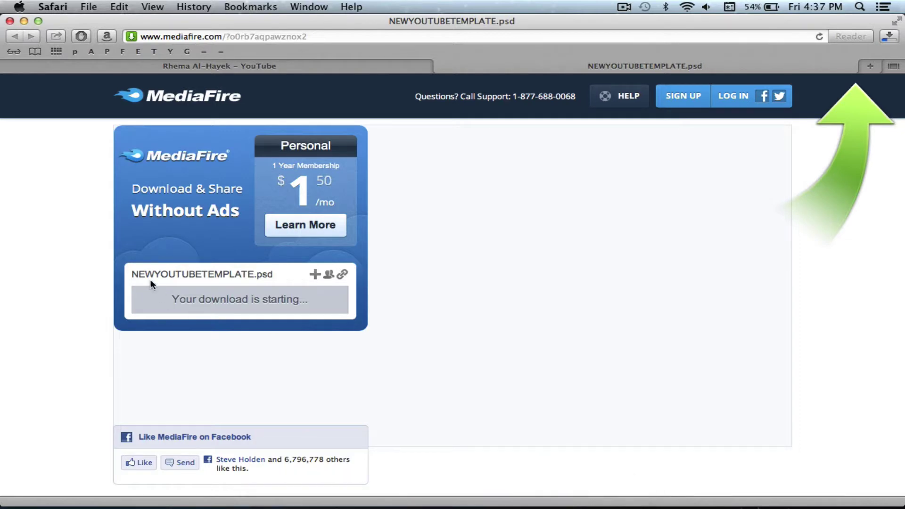
mouse_move(602, 506)
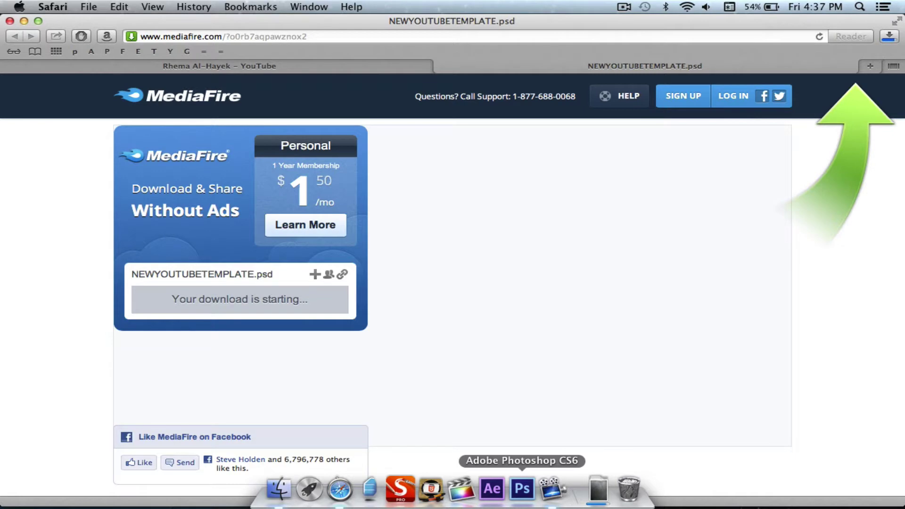
click(521, 488)
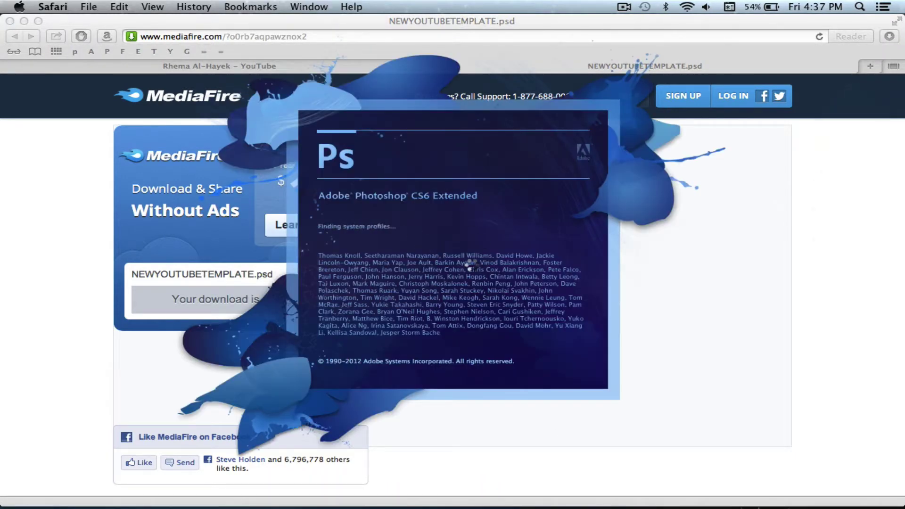
- Dismiss the splash screen and delete the gradient Layer 1, keeping only Shape 2
click(473, 268)
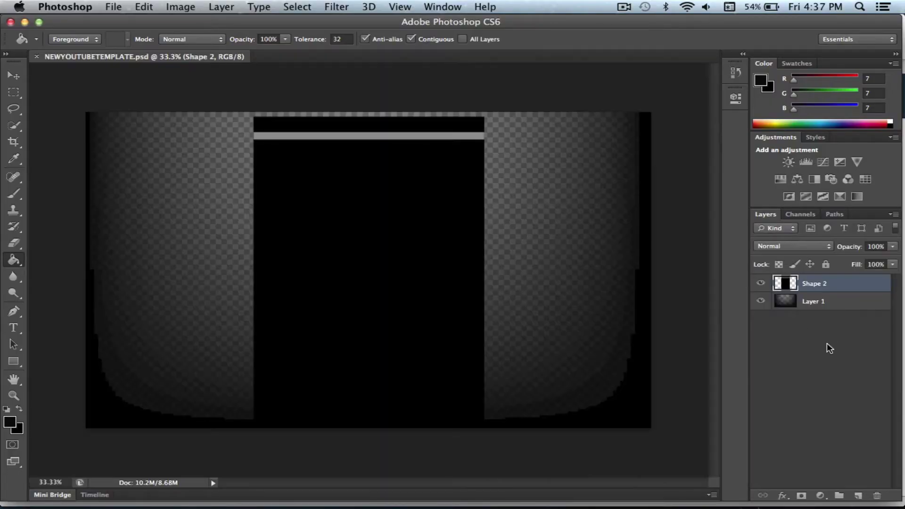
click(814, 304)
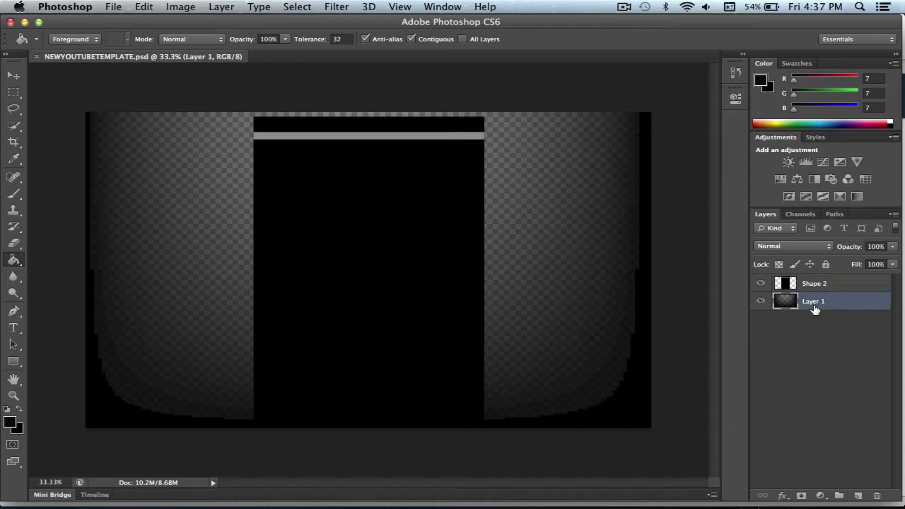
click(878, 497)
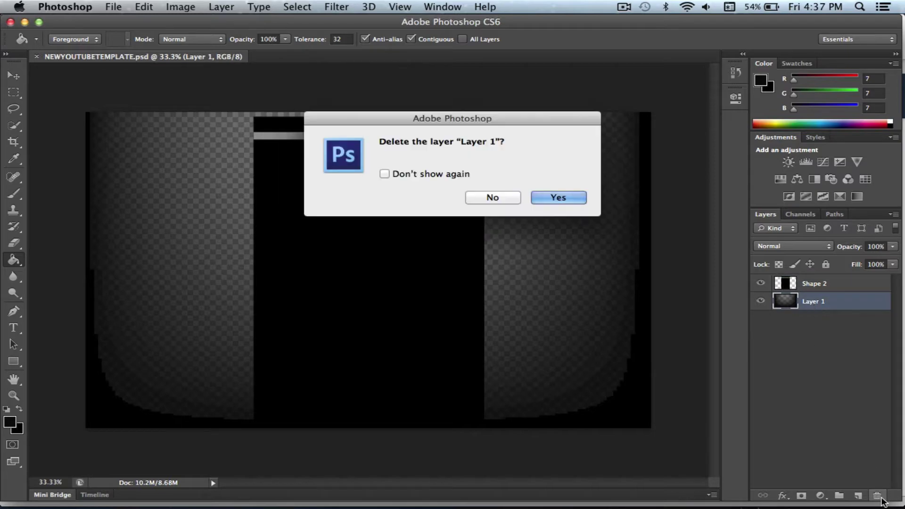
click(573, 195)
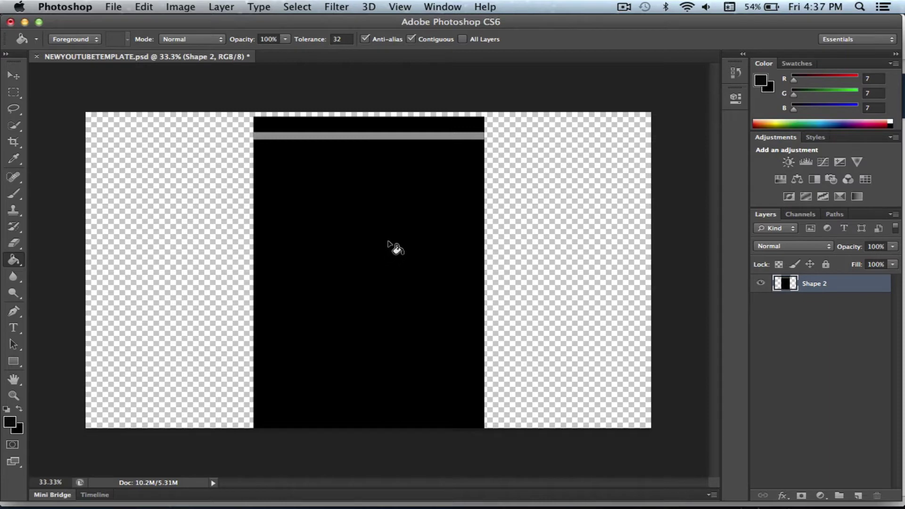
- Paint-bucket fill the black centre column and top band with near-white fbf8f9
click(20, 268)
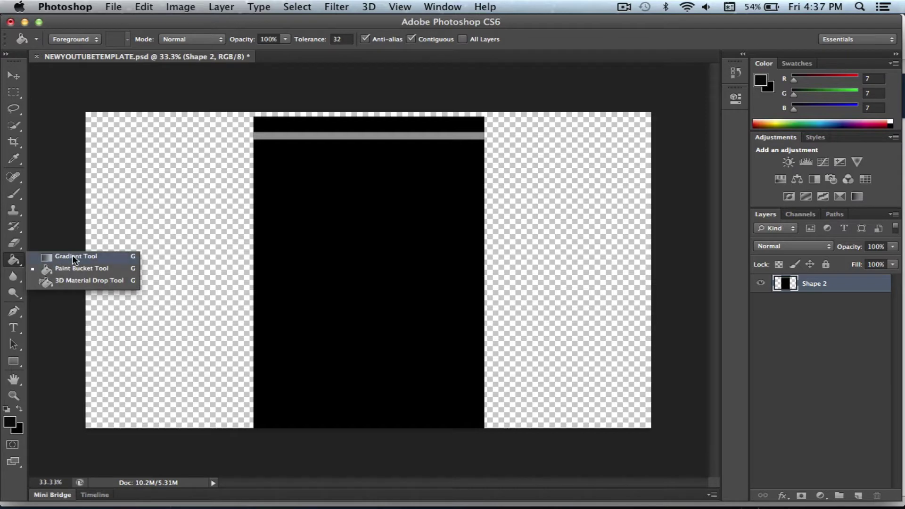
click(47, 272)
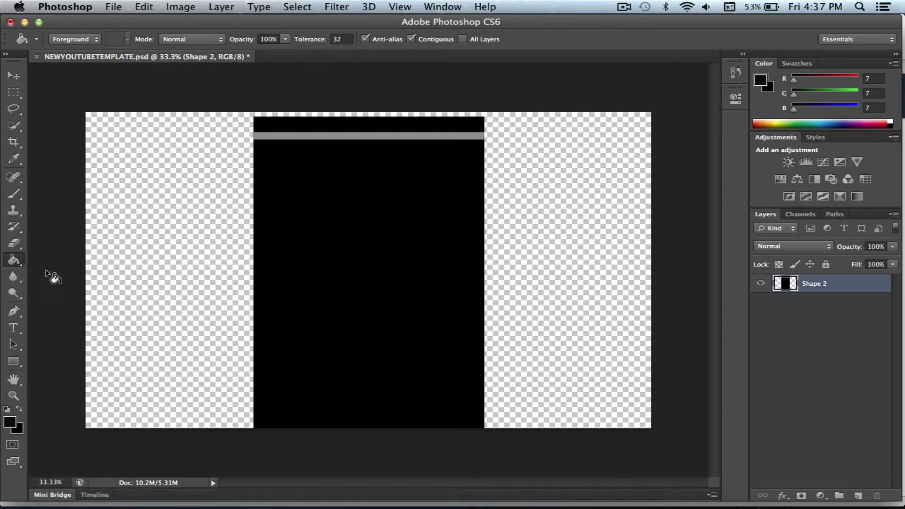
click(768, 87)
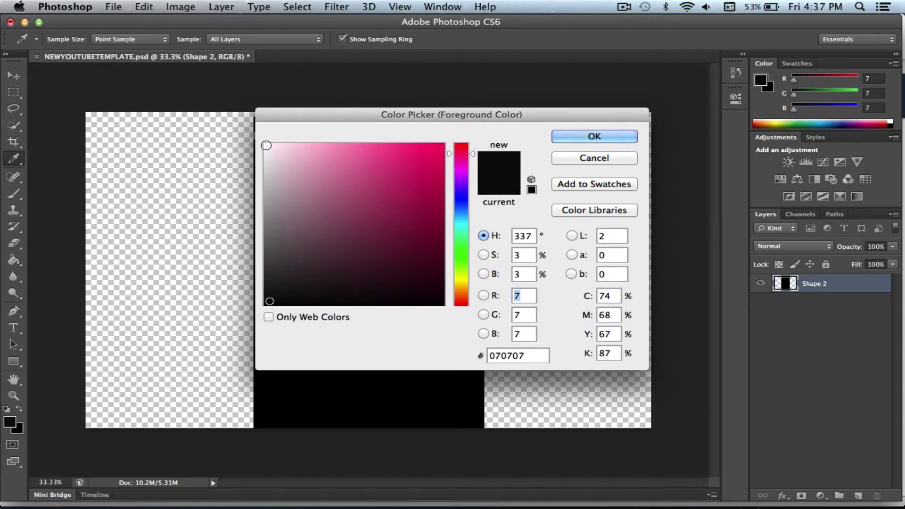
click(266, 146)
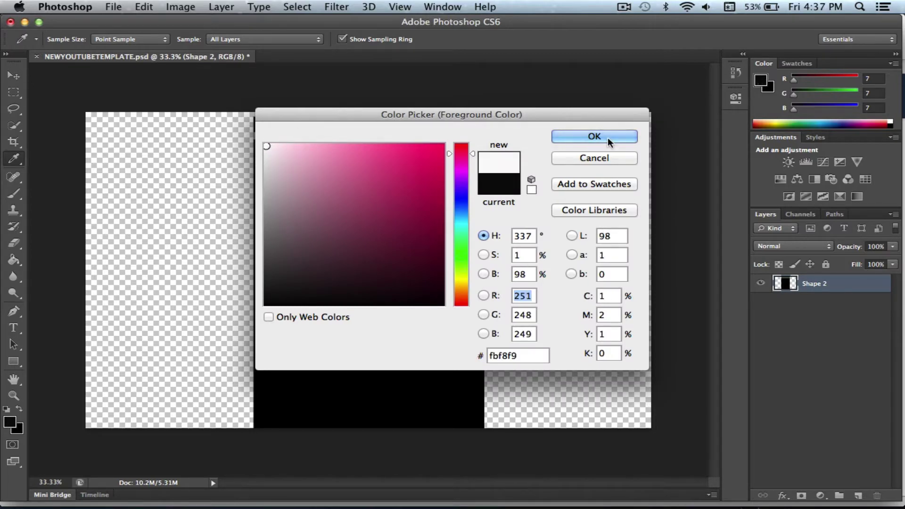
click(593, 136)
key(g)
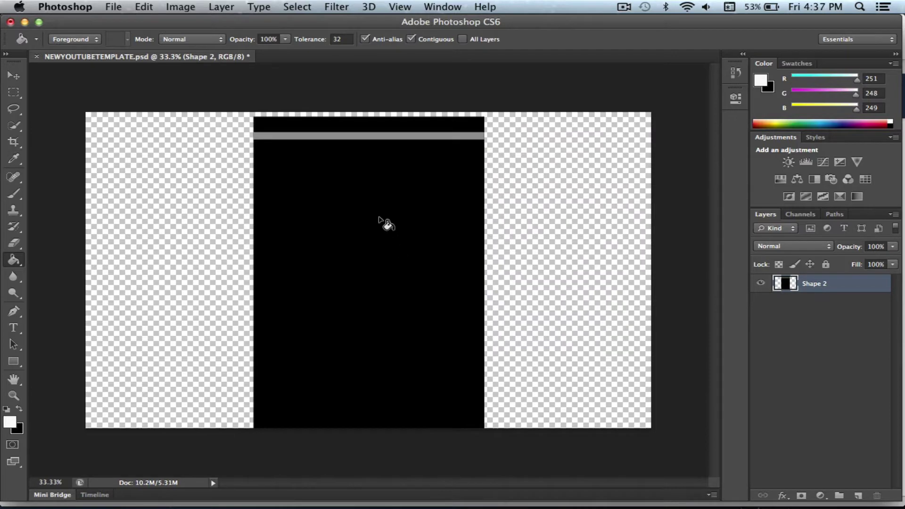
click(339, 188)
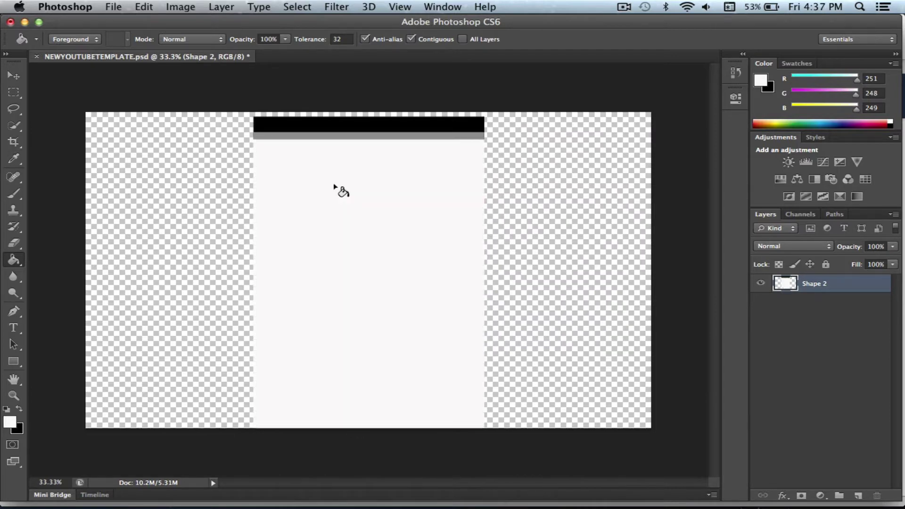
click(359, 128)
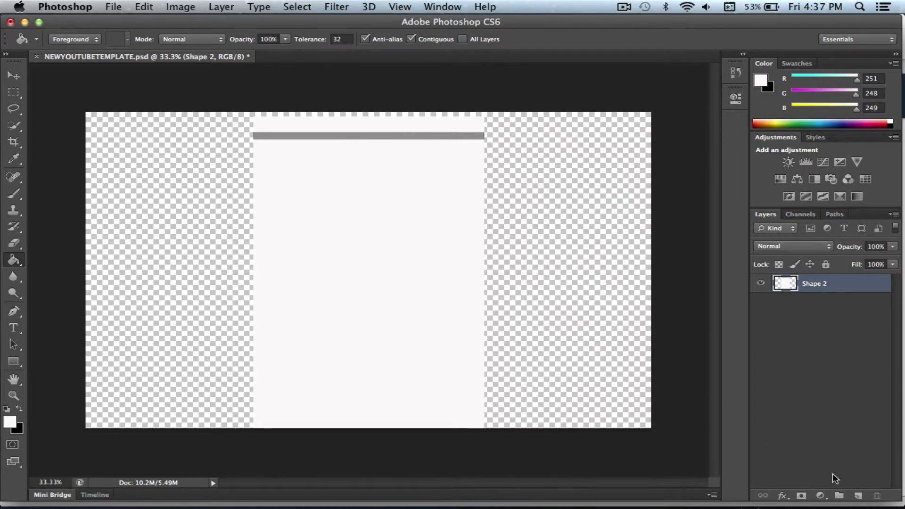
- Add a new layer filled with near-black 060606 and place it beneath Shape 2
click(858, 495)
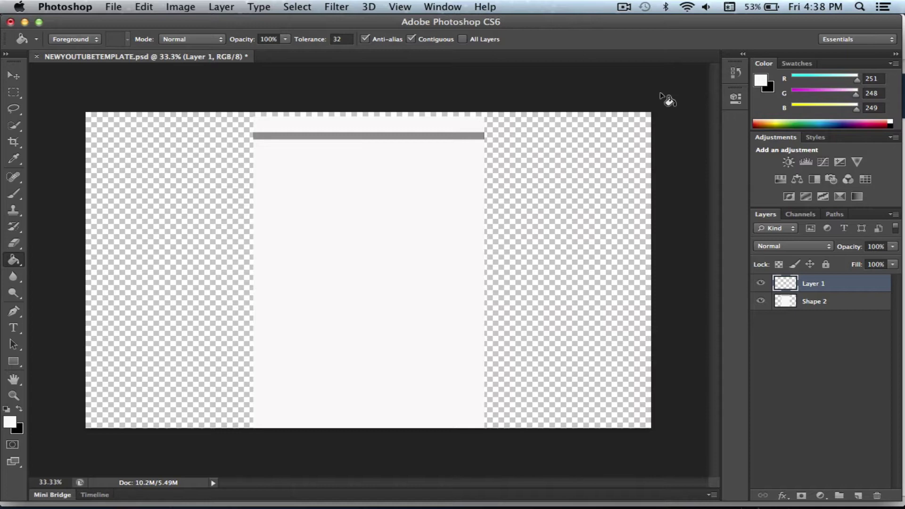
click(761, 81)
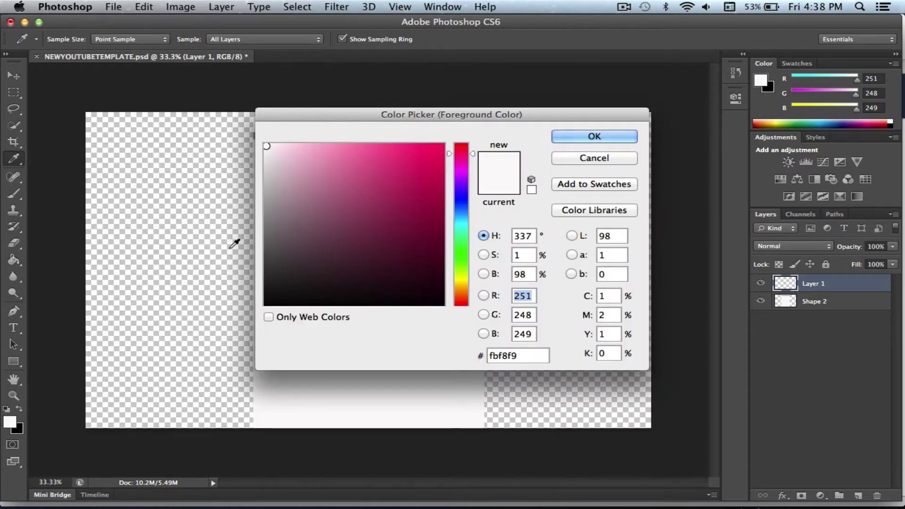
click(268, 302)
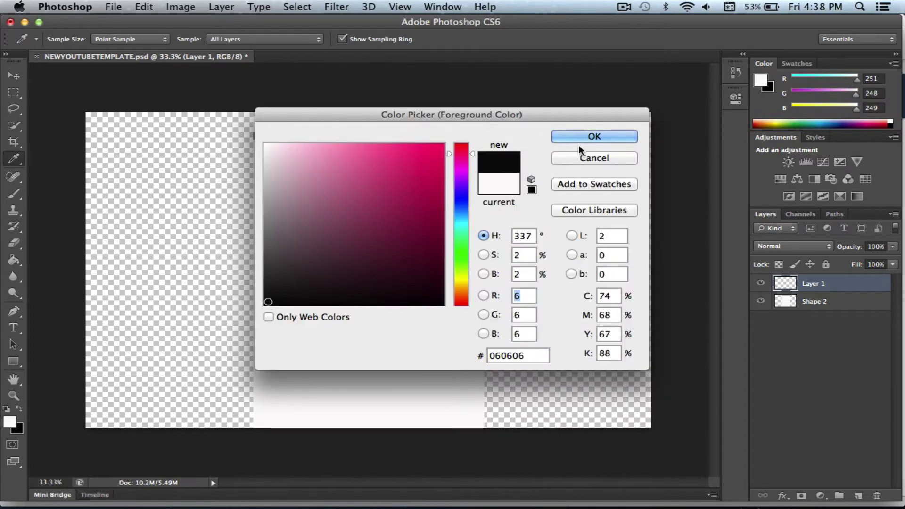
click(580, 133)
click(196, 265)
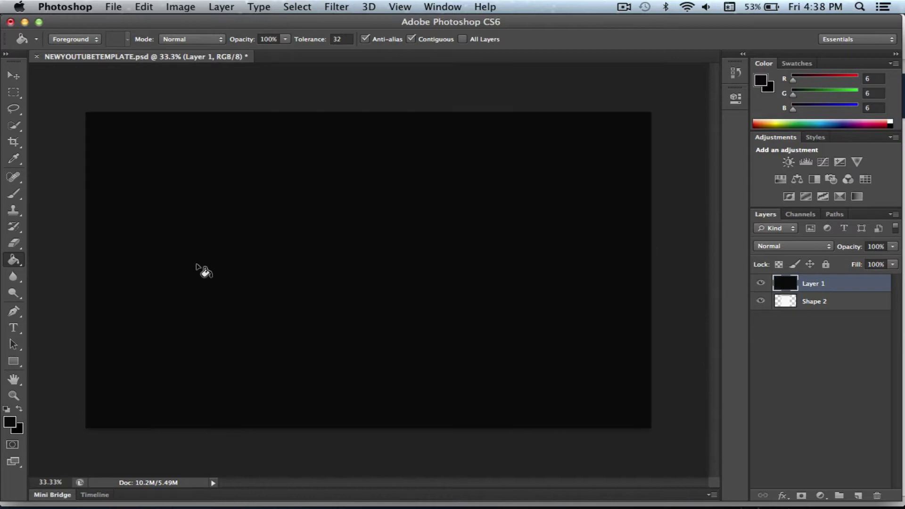
drag(836, 286, 834, 315)
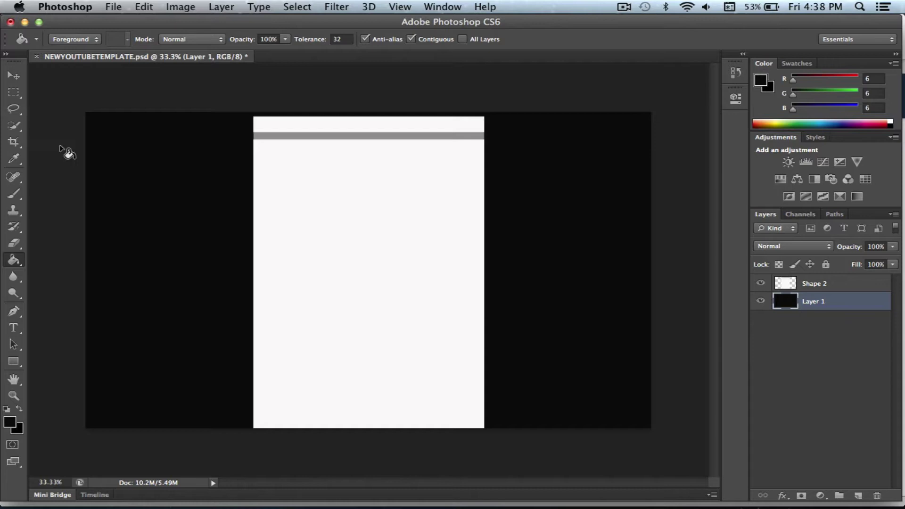
- Switch to the Brush tool with a 1700 px brush size
click(18, 193)
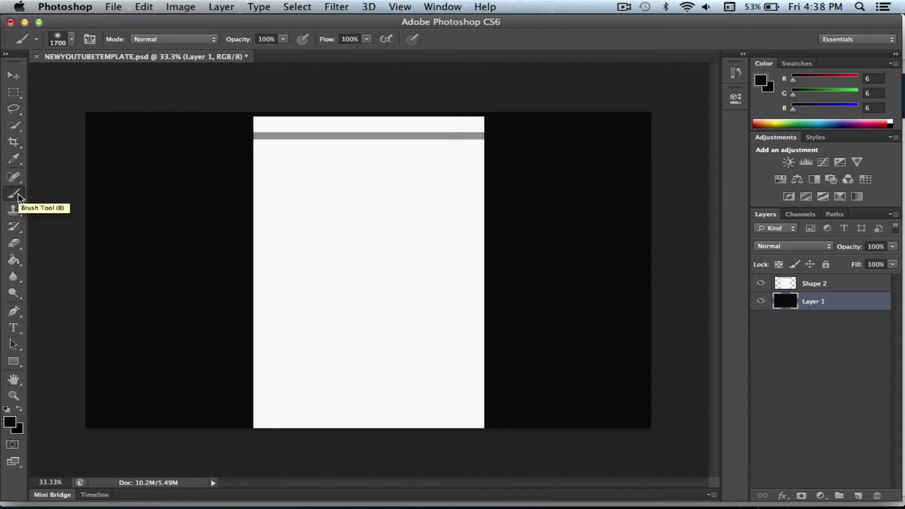
click(72, 39)
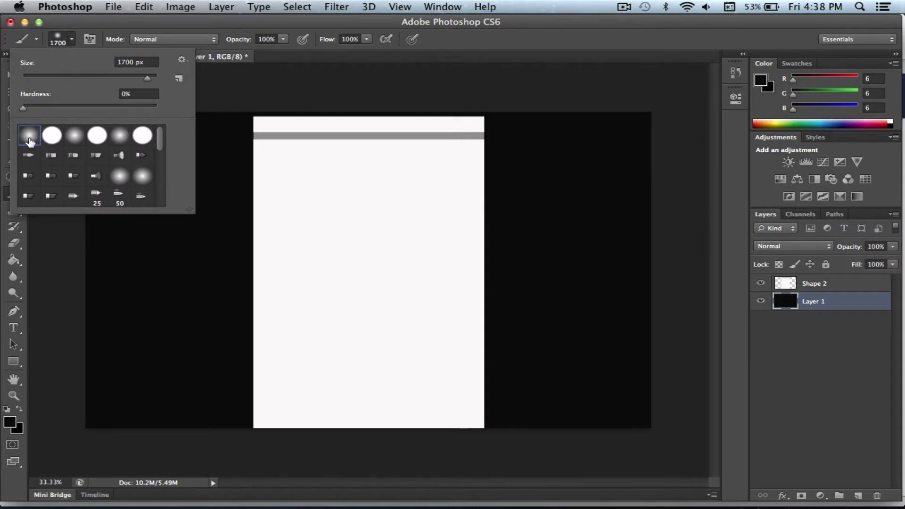
drag(149, 62, 107, 62)
text(1700)
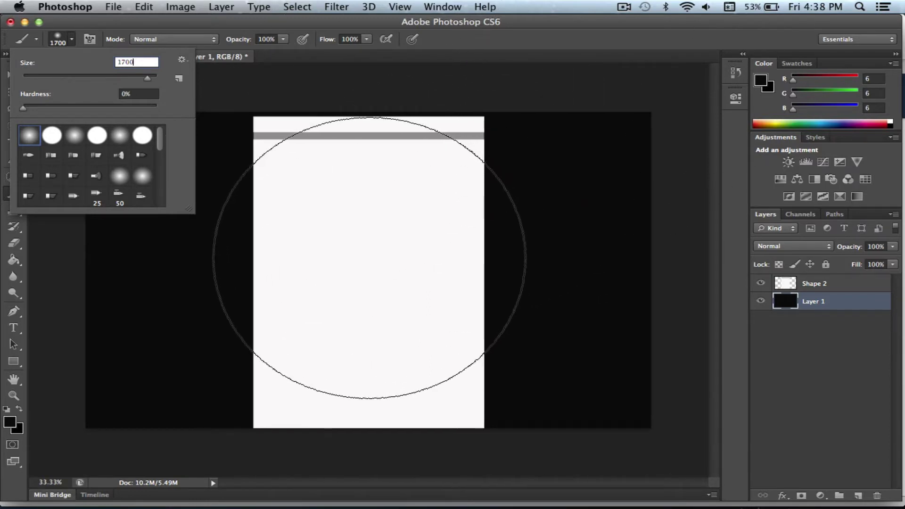
- Paint one soft pink (ef0d6d) glow at the centre of the black layer
click(760, 81)
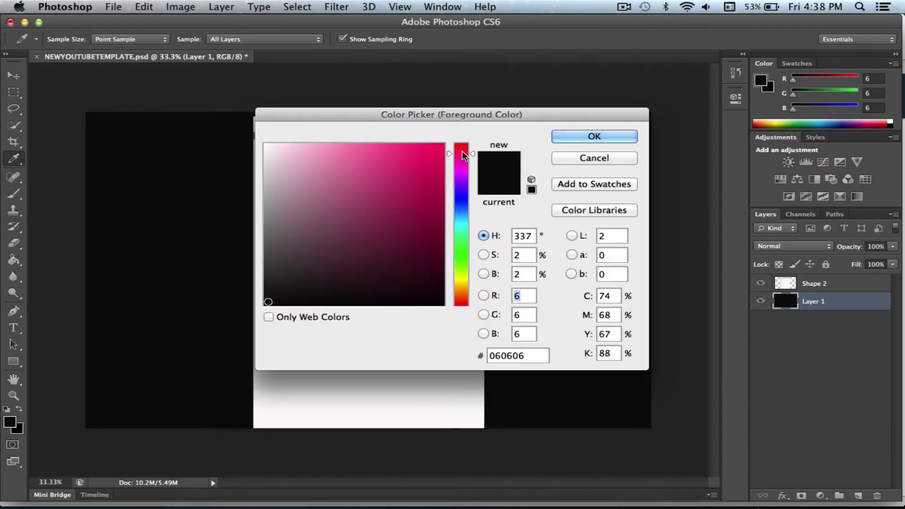
click(459, 223)
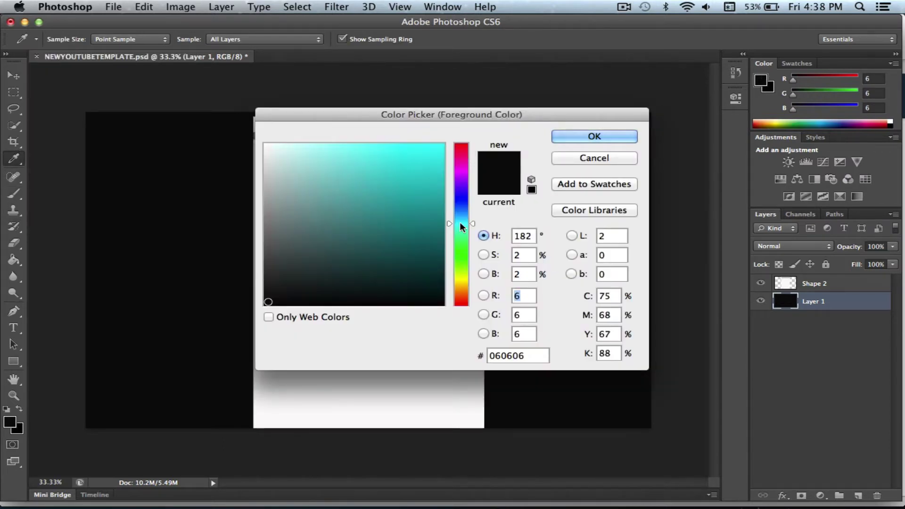
mouse_move(460, 222)
mouse_down()
mouse_move(462, 281)
mouse_move(466, 171)
mouse_move(459, 154)
mouse_move(444, 154)
mouse_up()
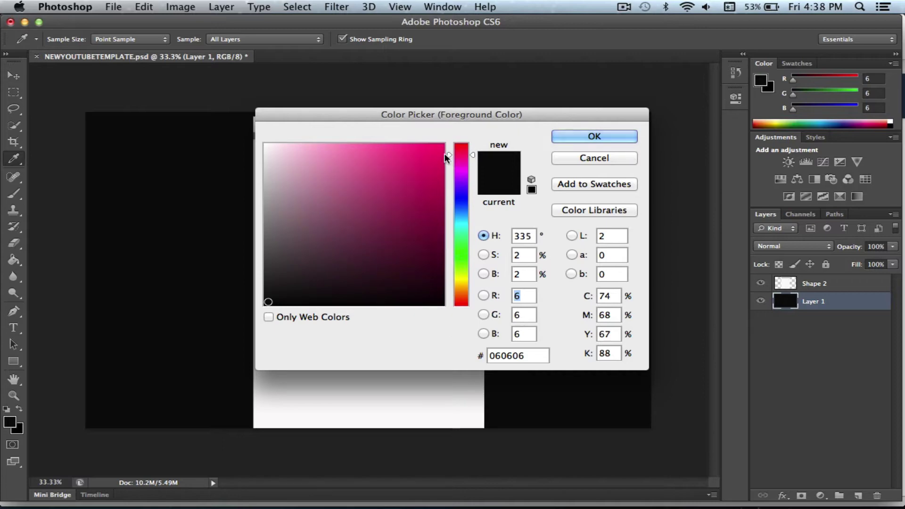
click(436, 158)
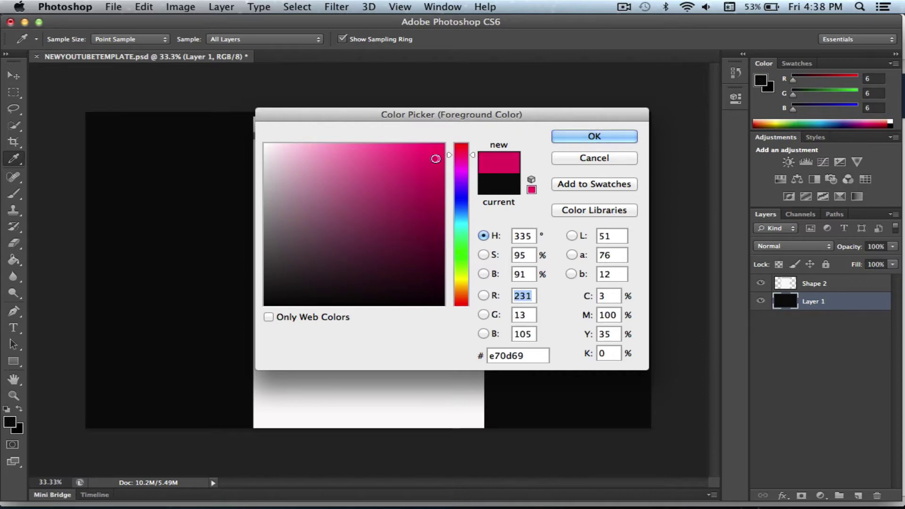
click(433, 153)
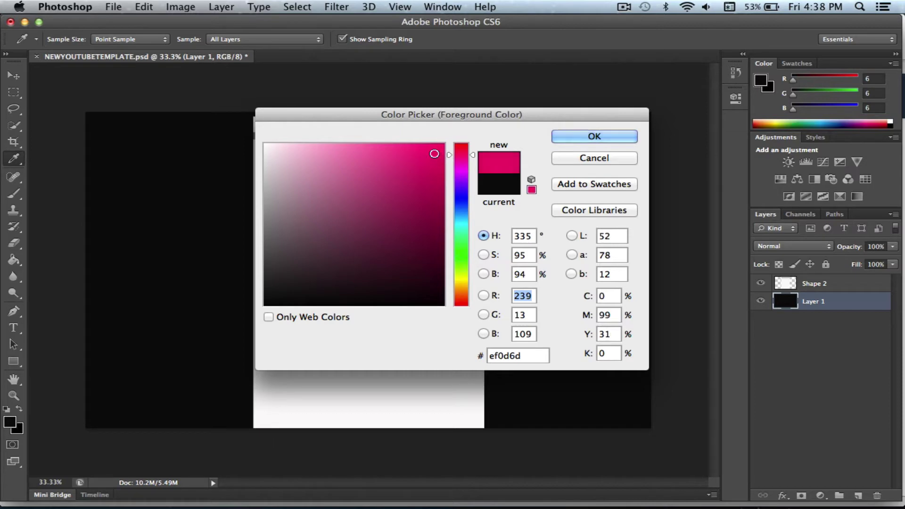
click(586, 136)
key(b)
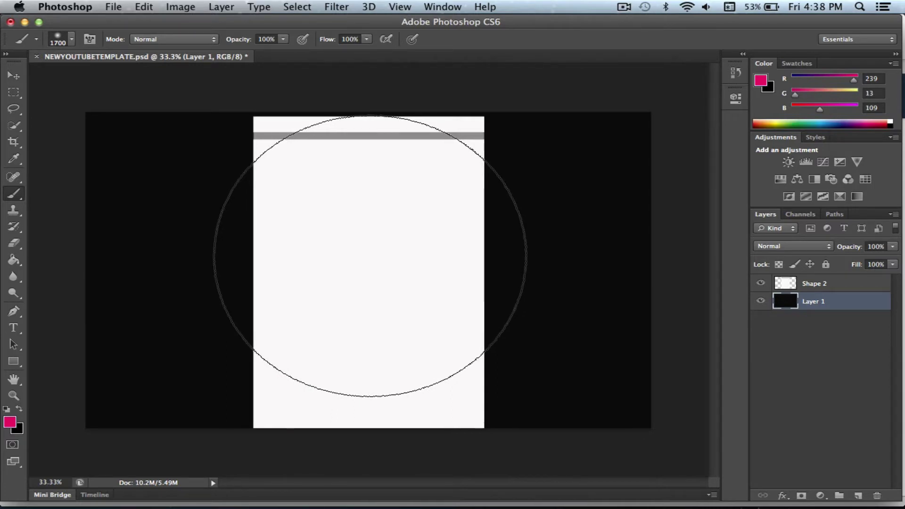
click(369, 256)
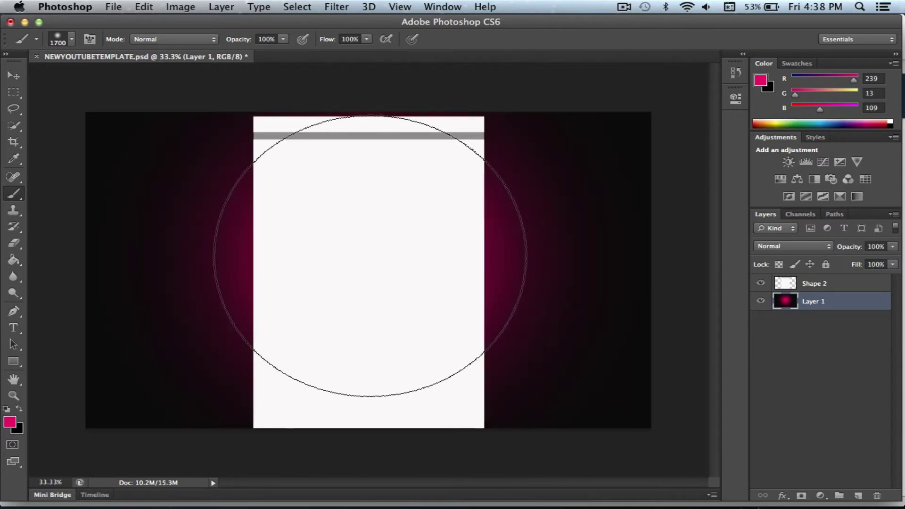
- Draw a text box left of the white column and type the first name
click(18, 333)
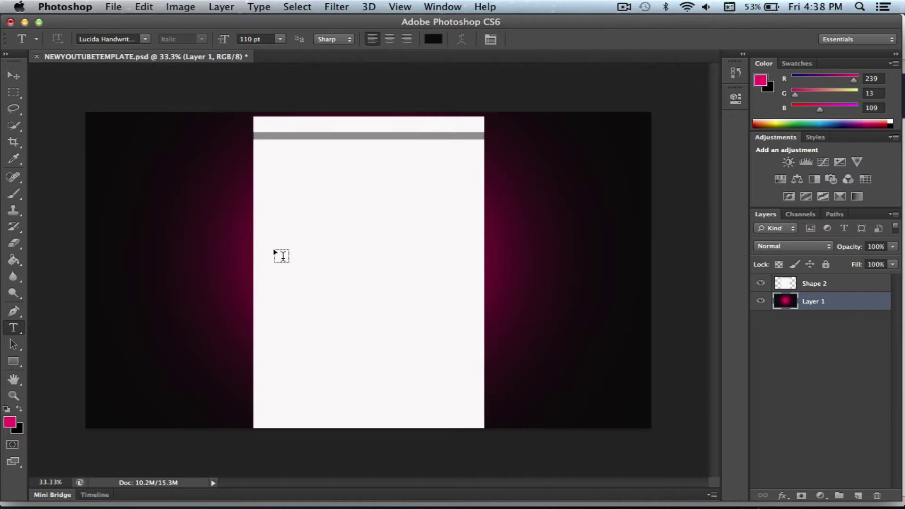
drag(181, 230, 420, 286)
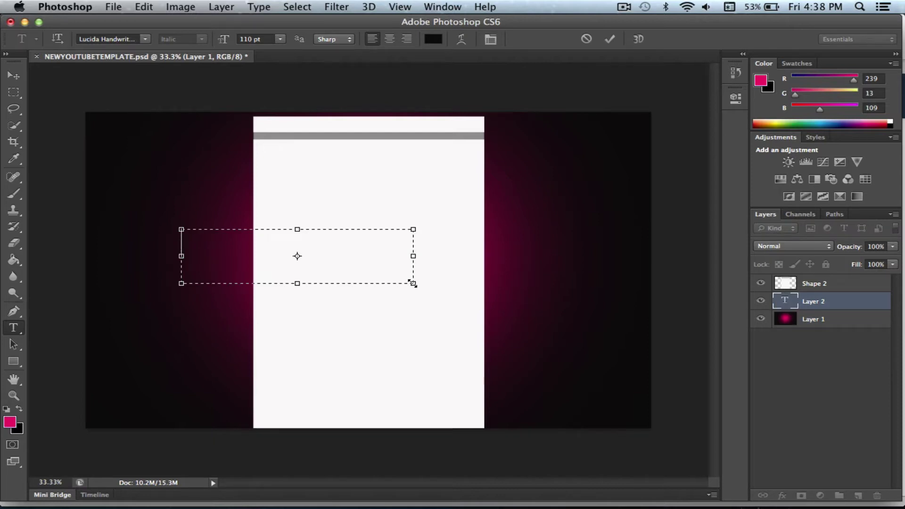
text(Rhen)
- Set the name to 110 pt Lucida Handwriting and start rotating it with Free Transform
drag(293, 243, 169, 244)
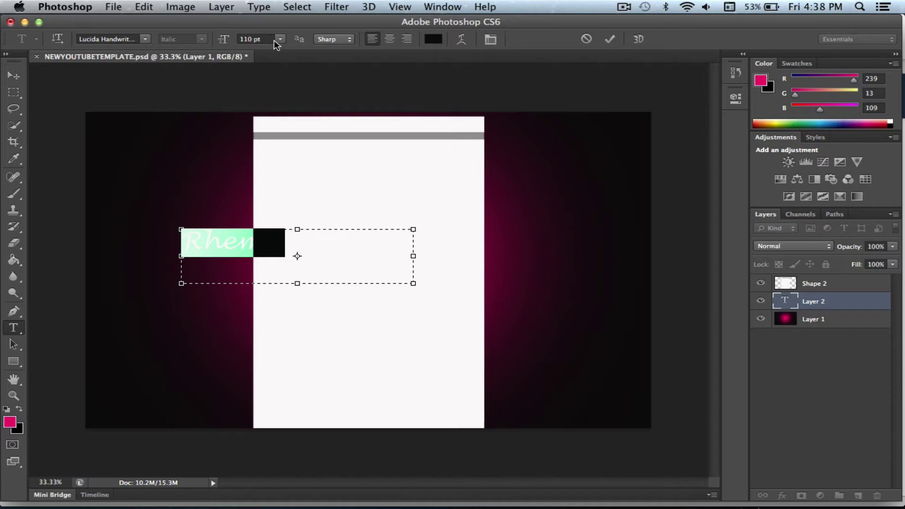
click(280, 39)
click(264, 38)
drag(264, 37, 236, 42)
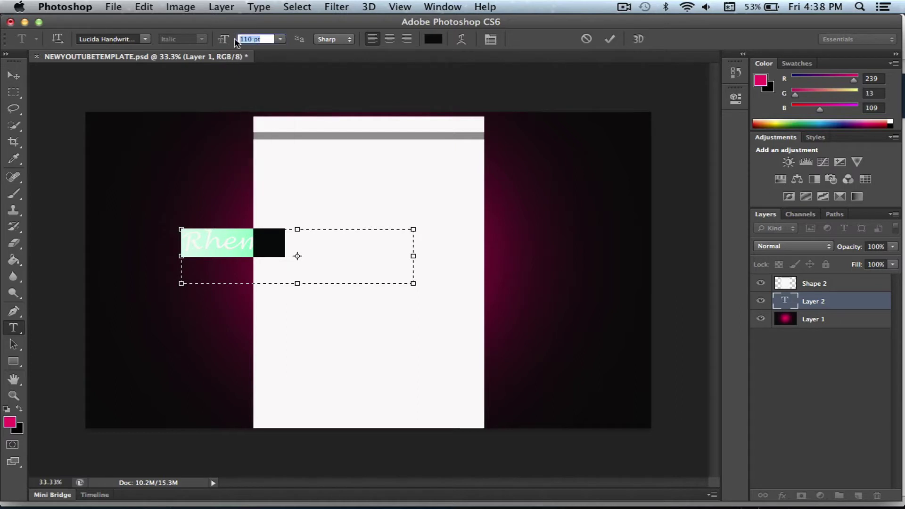
text(110)
key(Return)
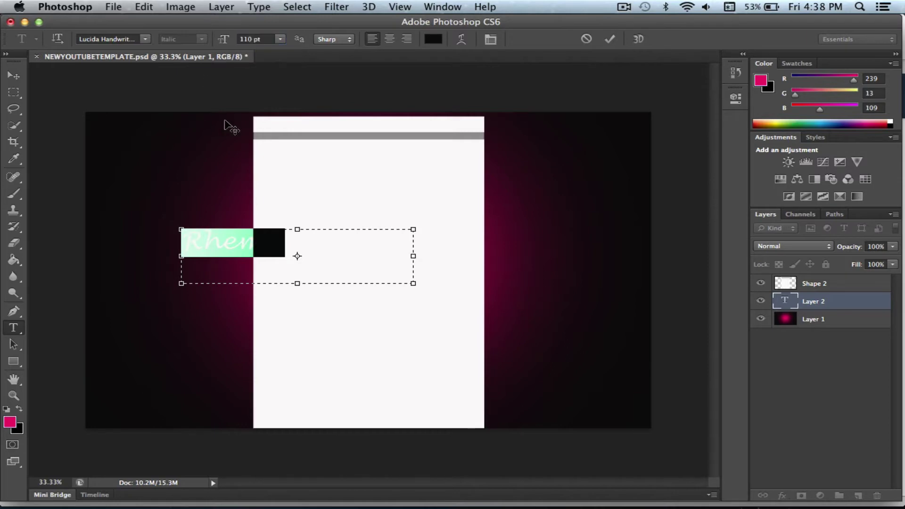
click(325, 263)
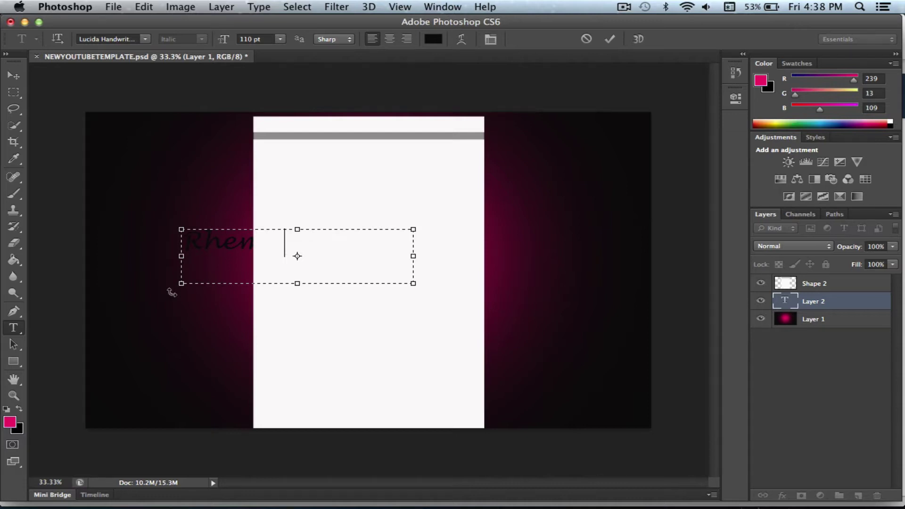
drag(172, 292, 331, 363)
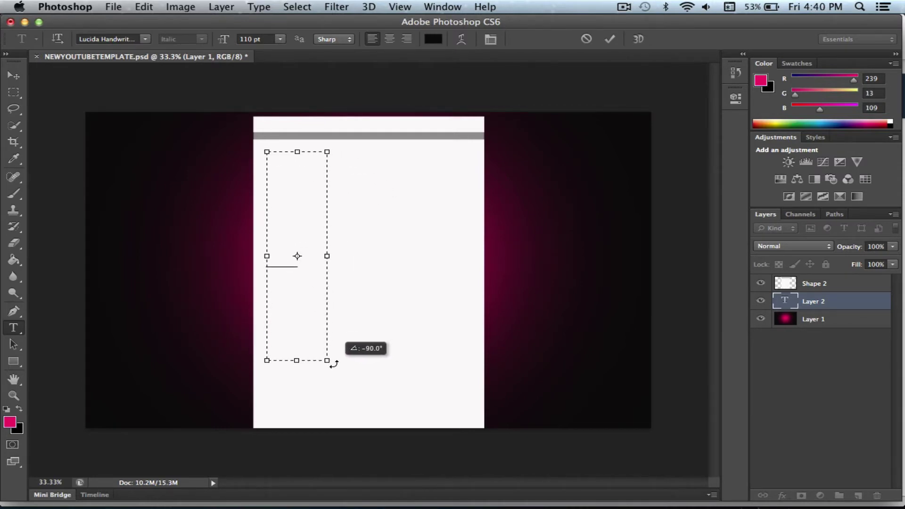
- Turn the first name to -90°, commit it, and move it against the column's left edge
drag(333, 363, 333, 363)
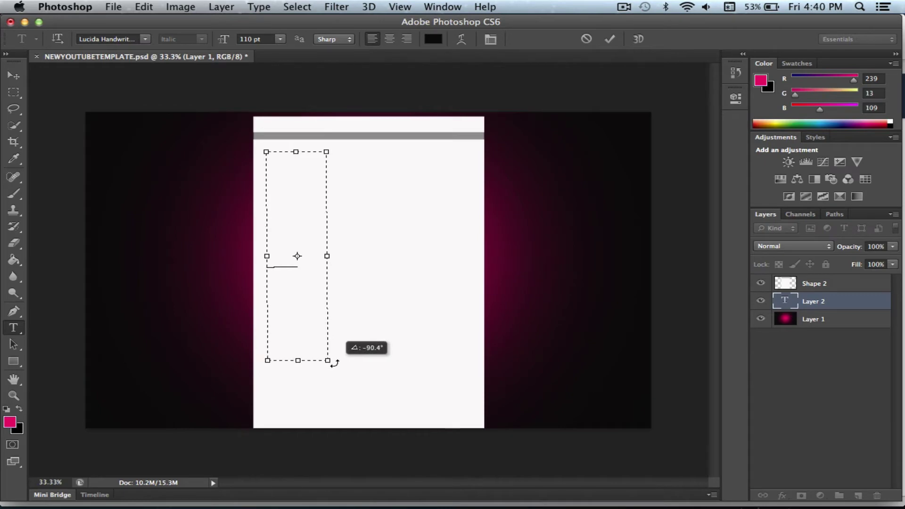
drag(334, 363, 334, 364)
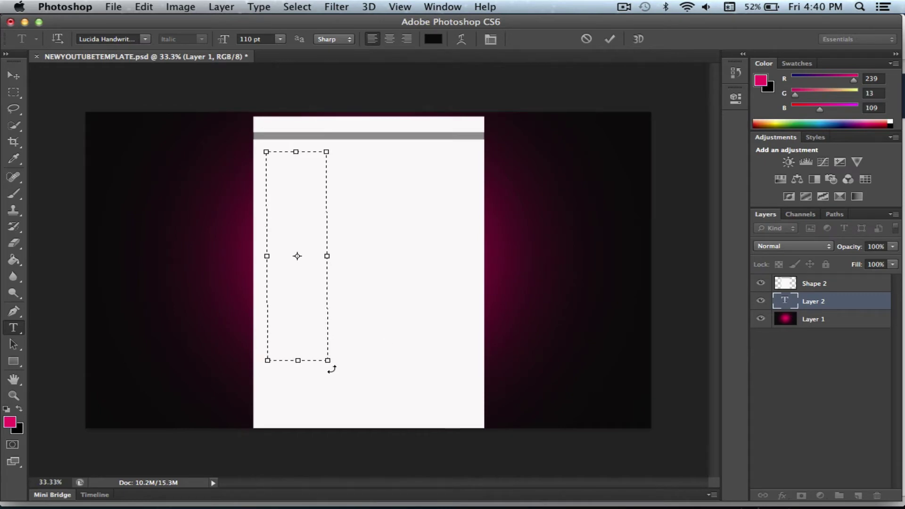
click(17, 77)
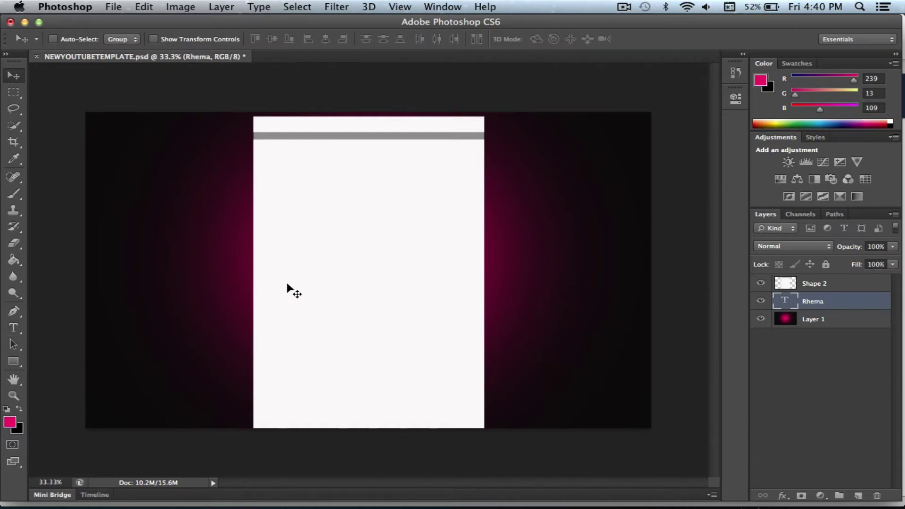
drag(287, 289, 268, 258)
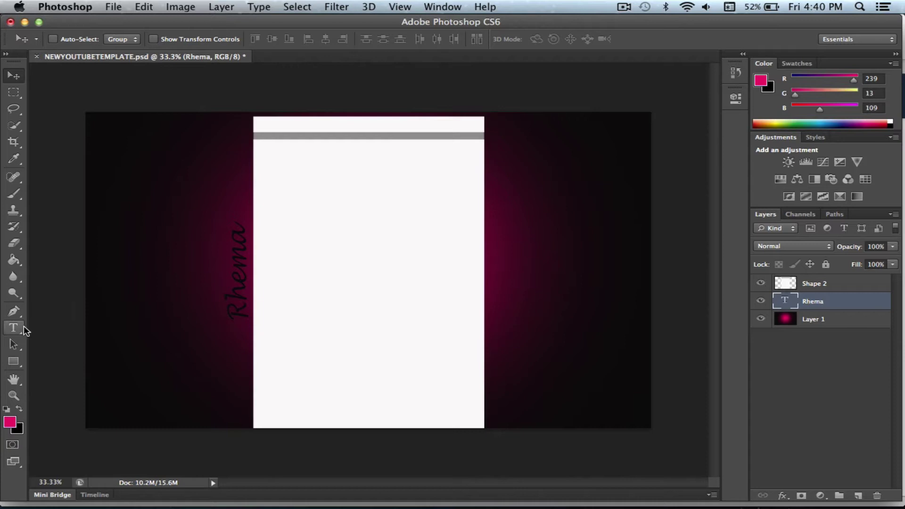
- Add a second text layer with the surname in near-black 030303, rotated to stand vertical
click(15, 328)
drag(147, 185, 372, 244)
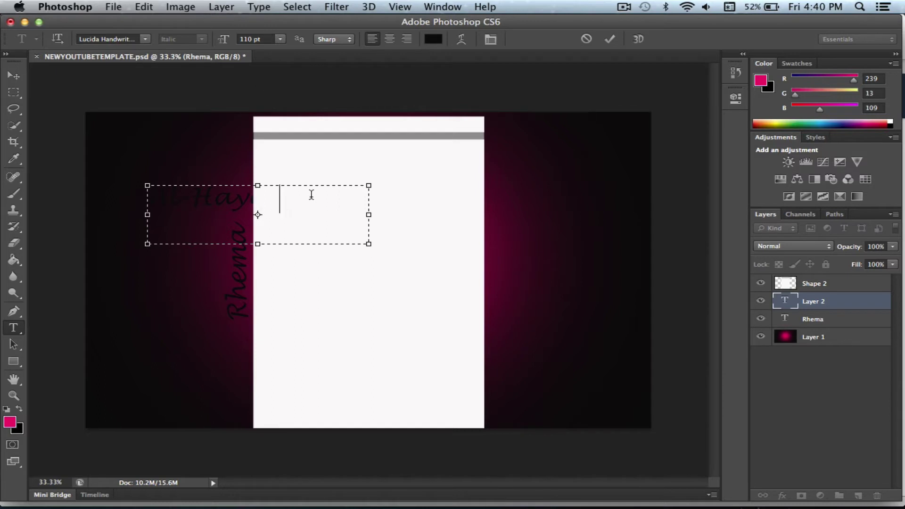
shift+click(148, 207)
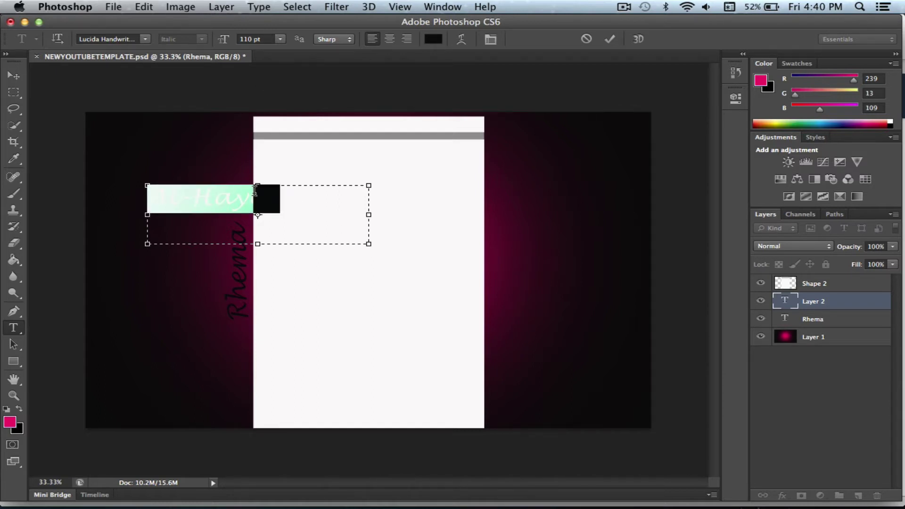
click(760, 85)
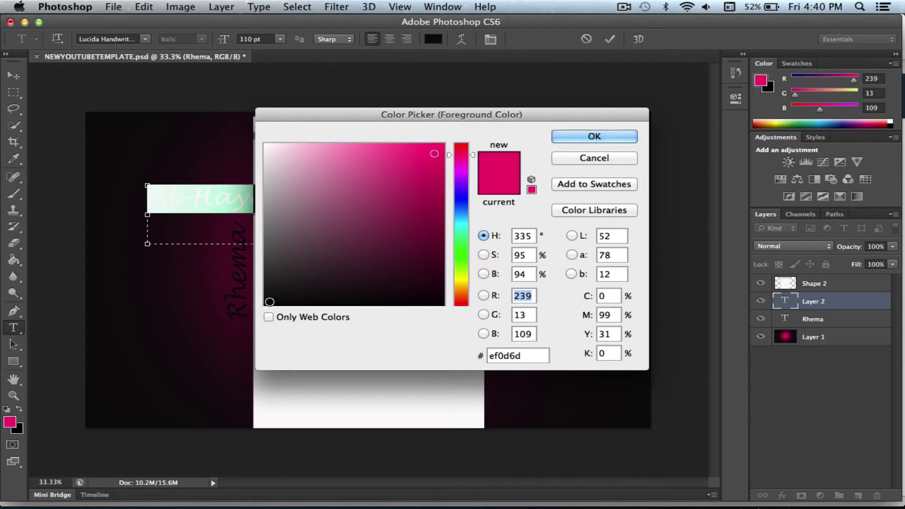
click(268, 302)
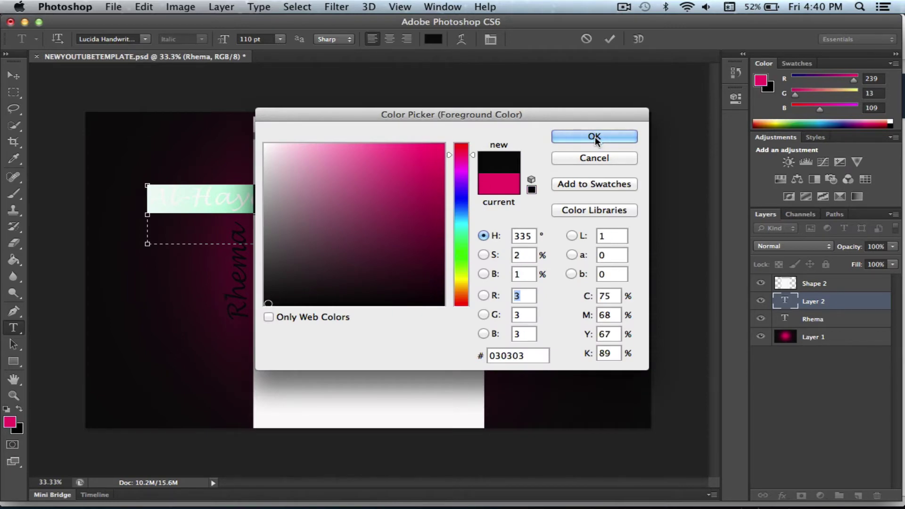
click(612, 136)
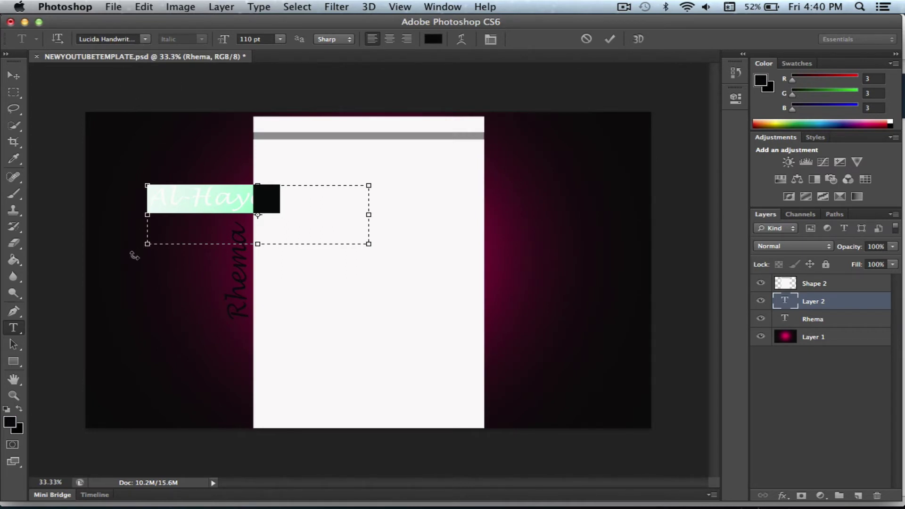
drag(138, 259, 240, 168)
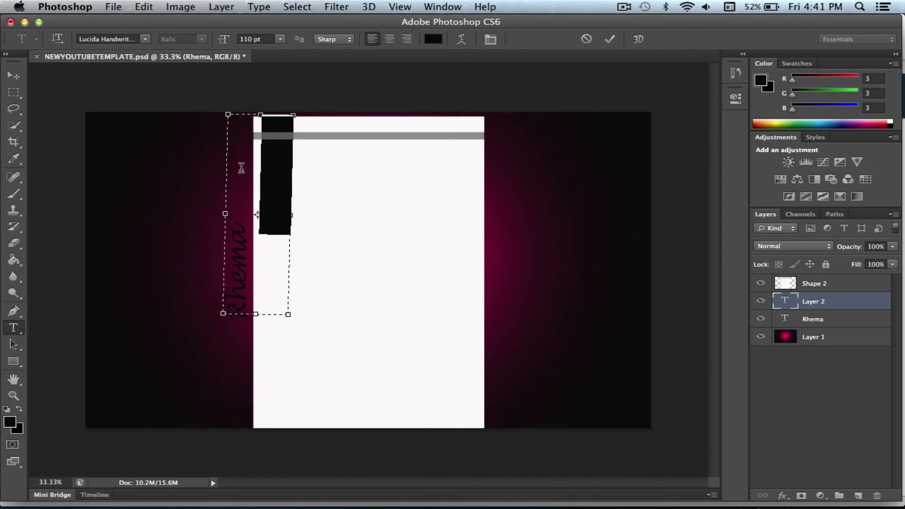
- Place the surname against the white column's right edge and nudge the first name slightly higher
click(14, 76)
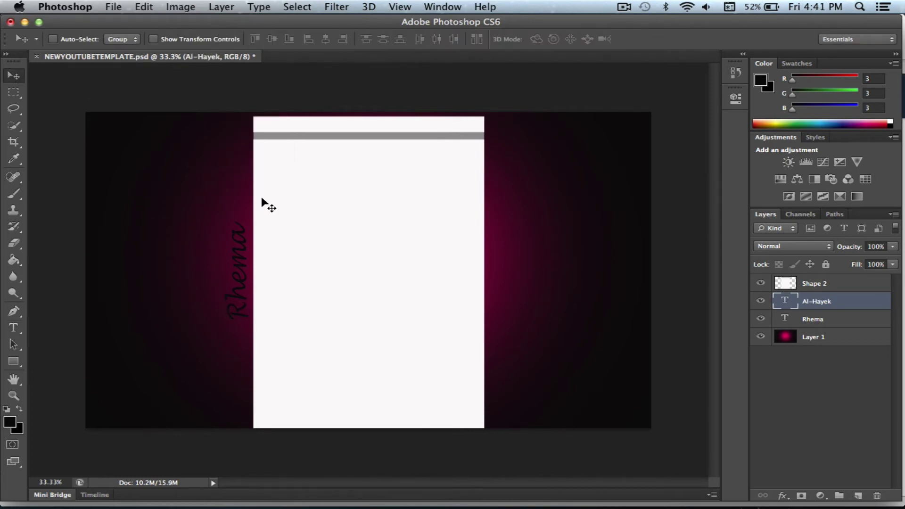
drag(262, 199, 491, 298)
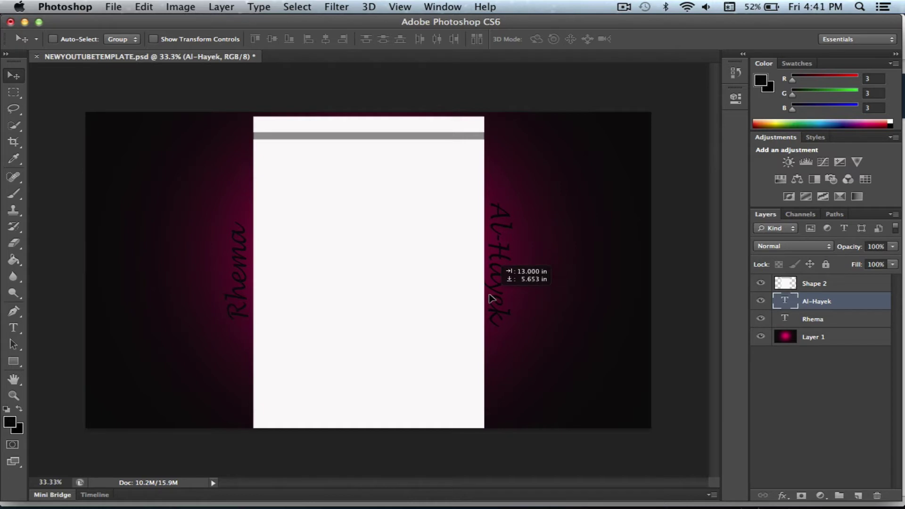
drag(490, 298, 490, 302)
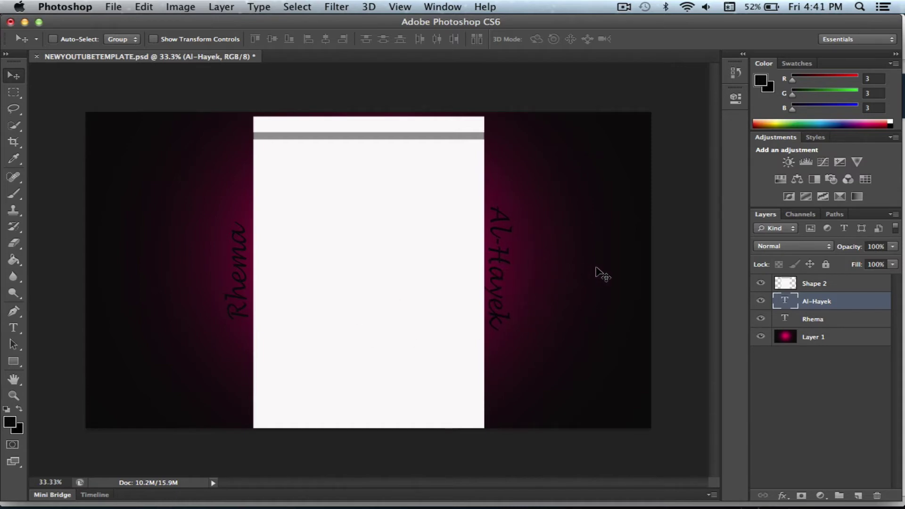
click(785, 318)
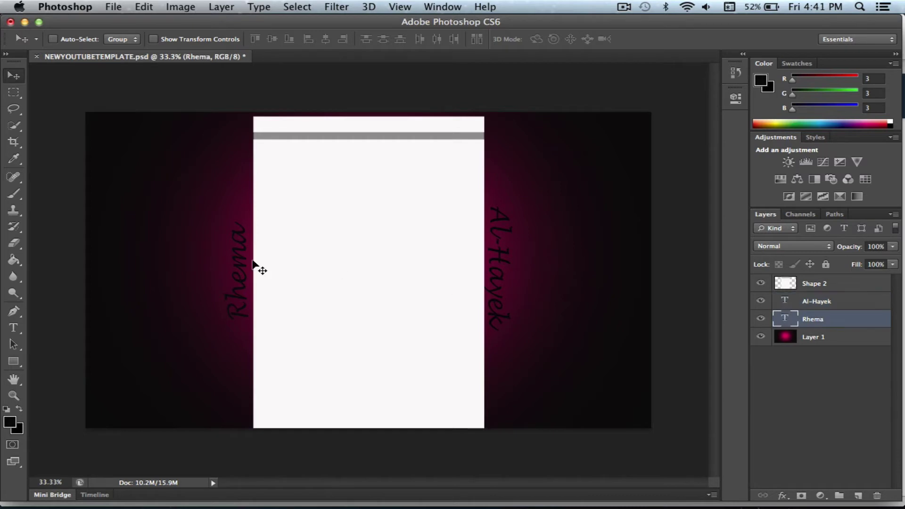
drag(237, 249, 240, 244)
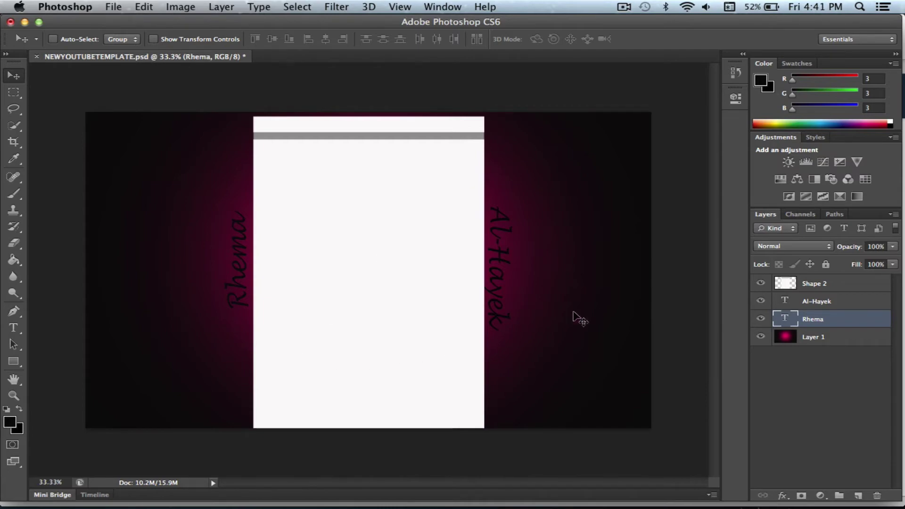
- Give the first-name layer Bevel & Emboss with Contour and Texture, plus a Stroke
right_click(807, 321)
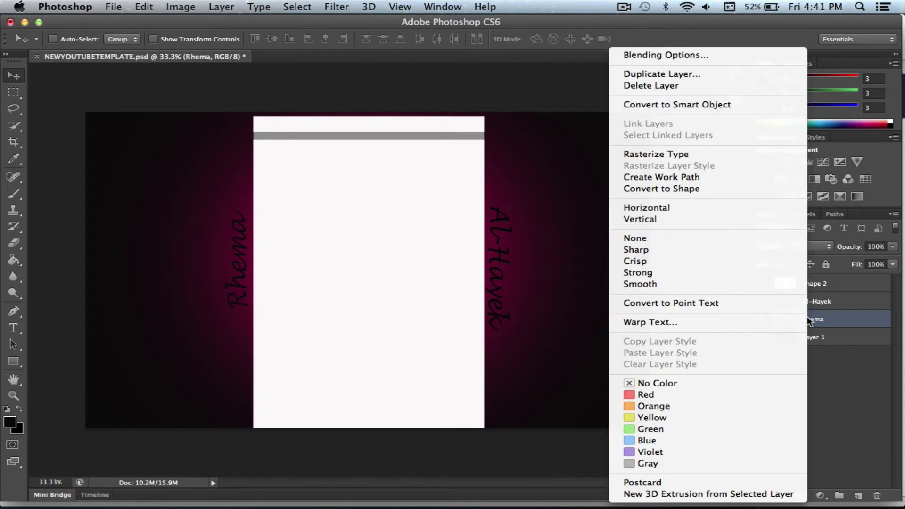
click(736, 54)
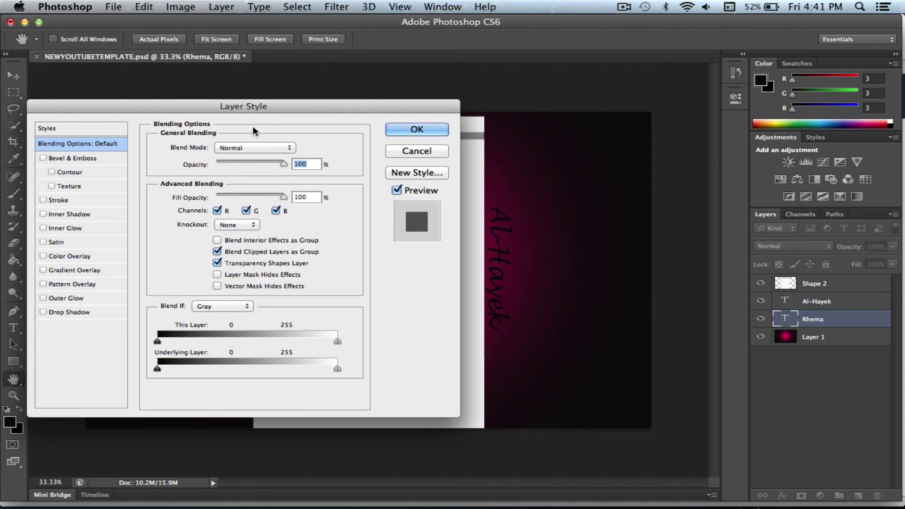
drag(237, 111, 487, 115)
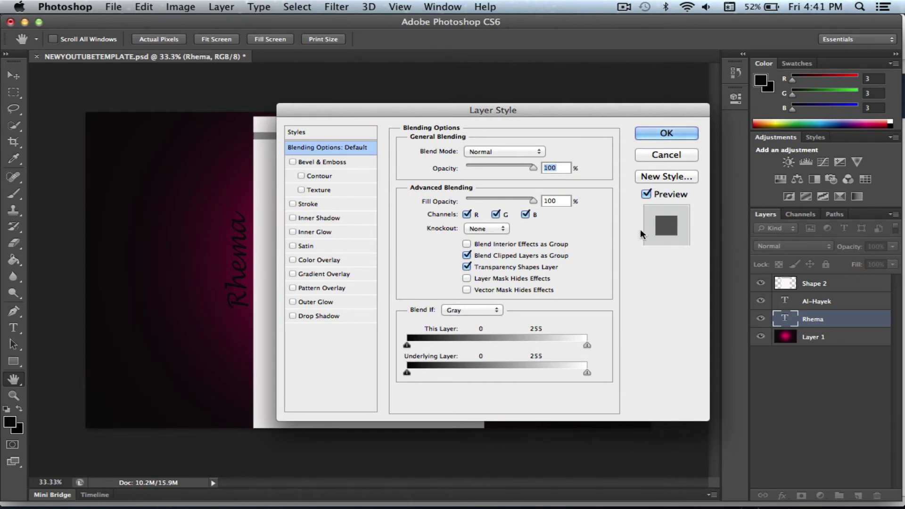
click(291, 160)
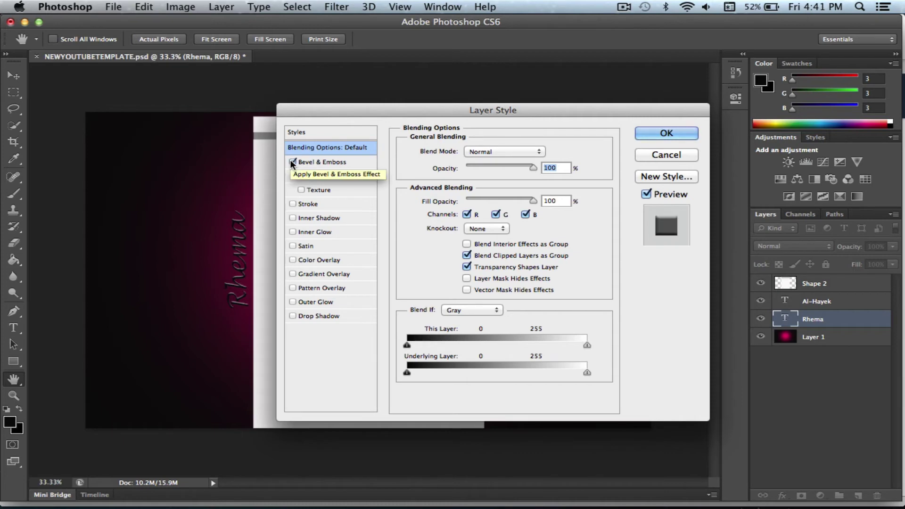
click(301, 175)
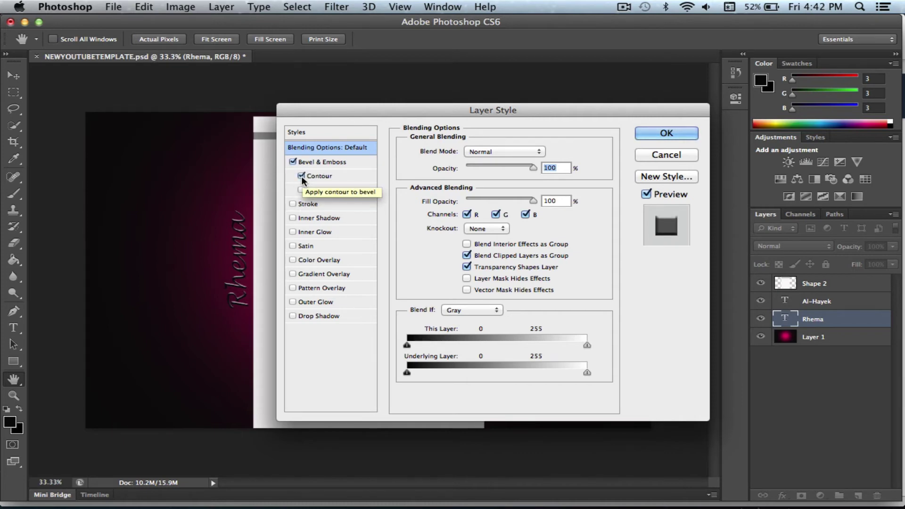
click(301, 189)
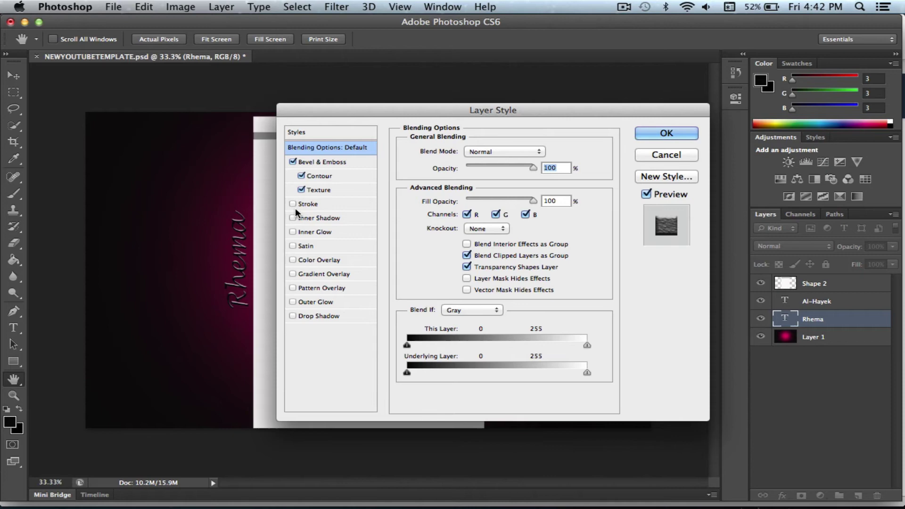
click(293, 204)
- Give Rhema a deep pink Outer Glow with Spread 20 and Size 15
click(316, 303)
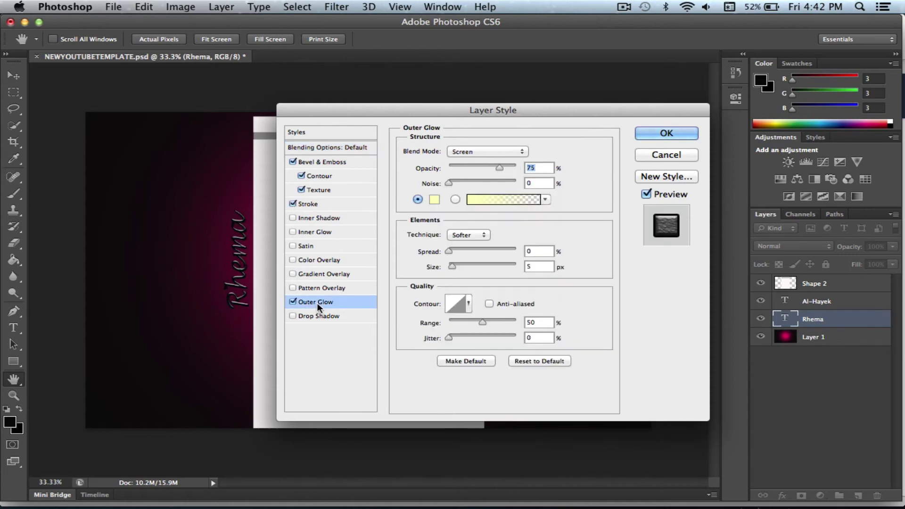
click(434, 199)
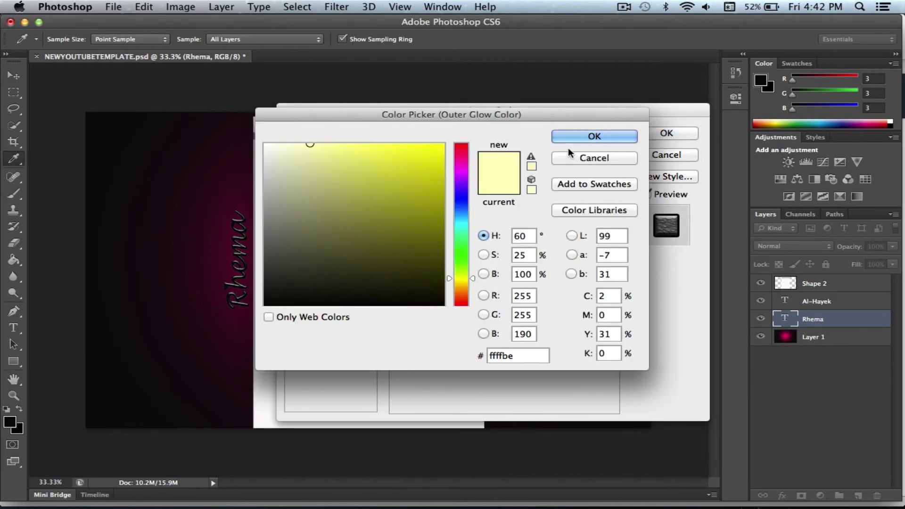
click(583, 135)
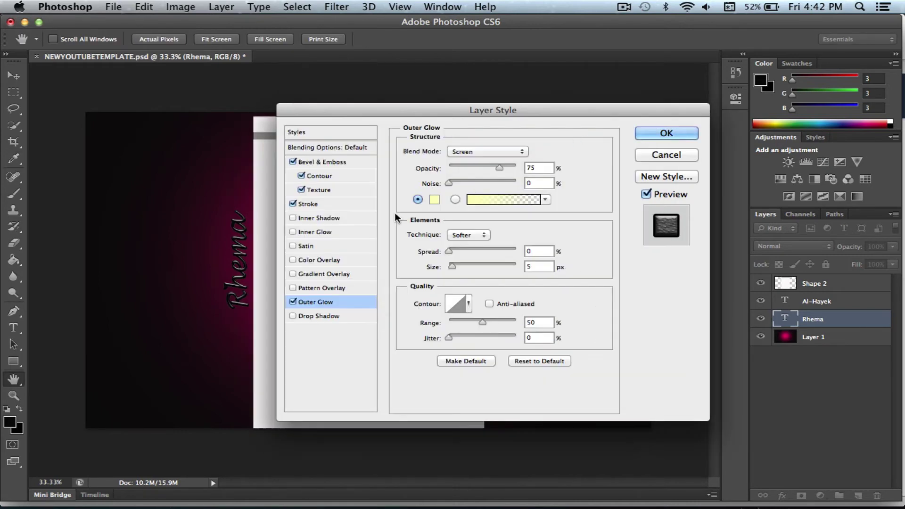
click(434, 200)
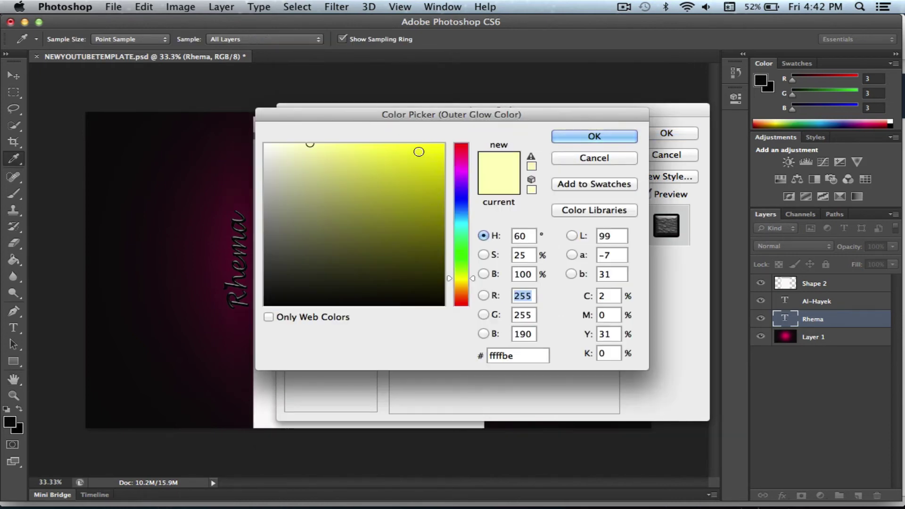
drag(456, 166, 461, 152)
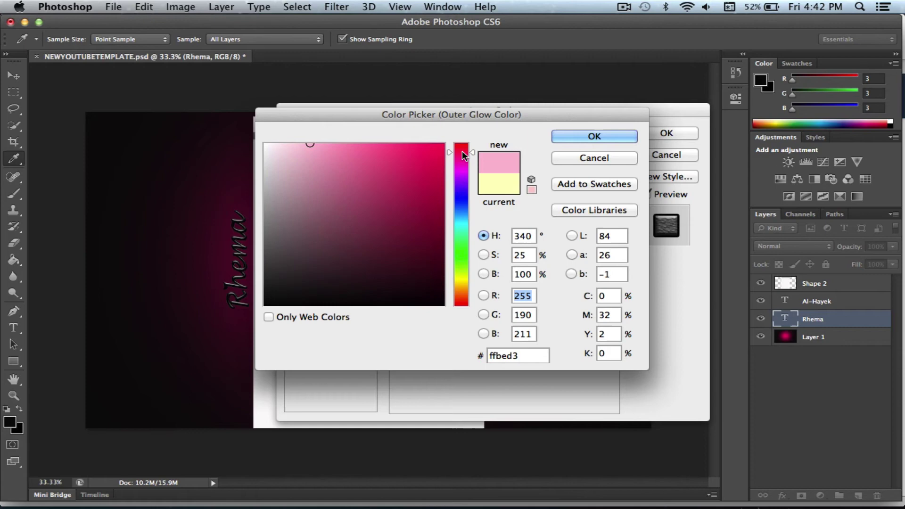
click(429, 151)
click(610, 138)
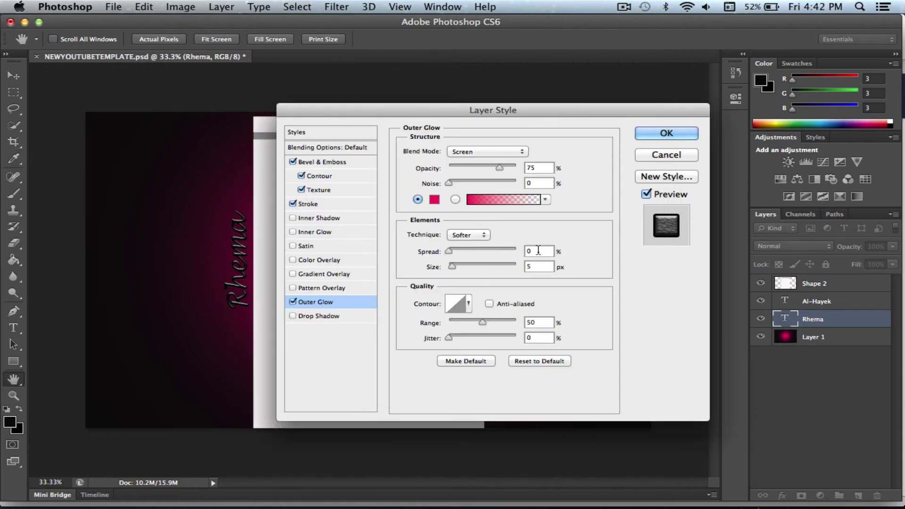
drag(539, 251, 520, 249)
text(20)
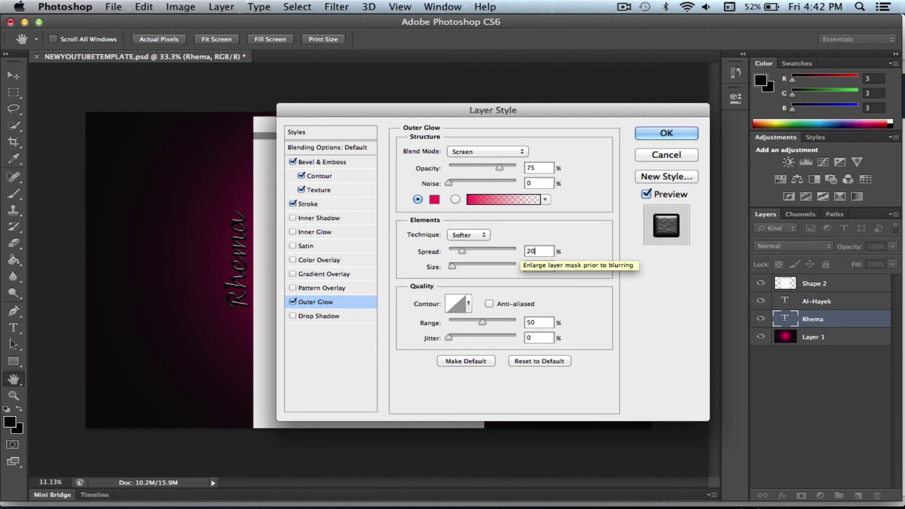
drag(540, 267, 511, 266)
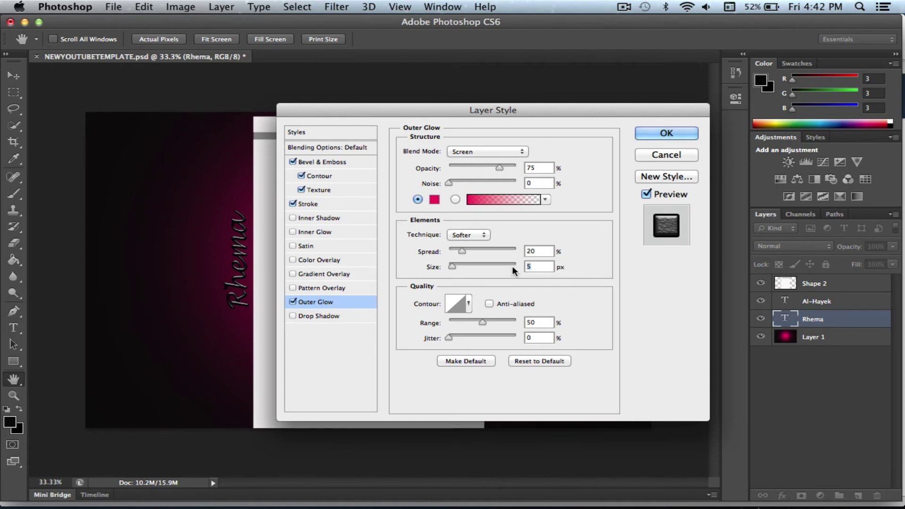
text(15)
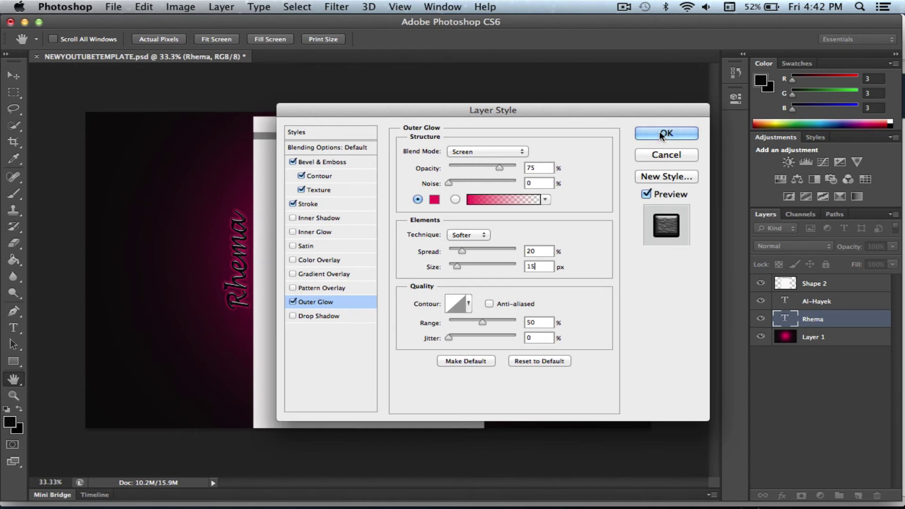
- Add a Drop Shadow with Distance 25 and Angle 55, and apply the layer style
click(292, 314)
click(320, 316)
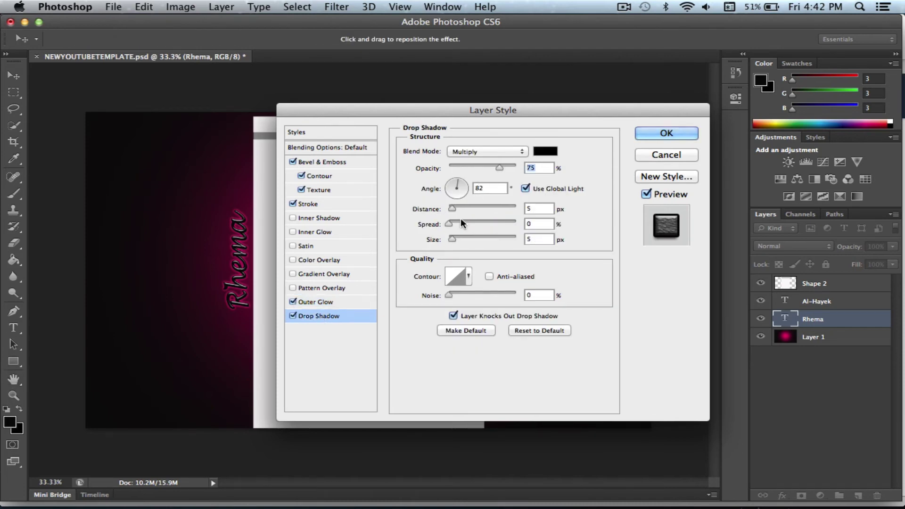
click(529, 208)
text(2)
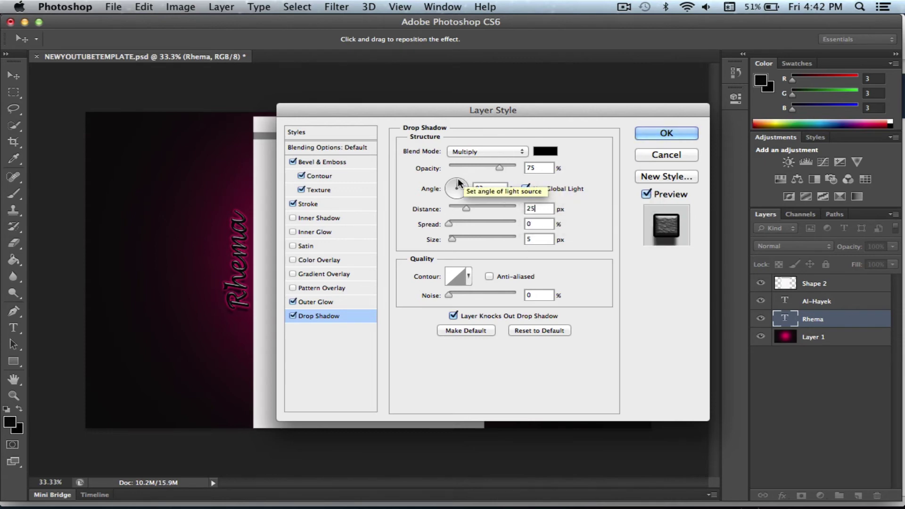
drag(457, 178, 462, 181)
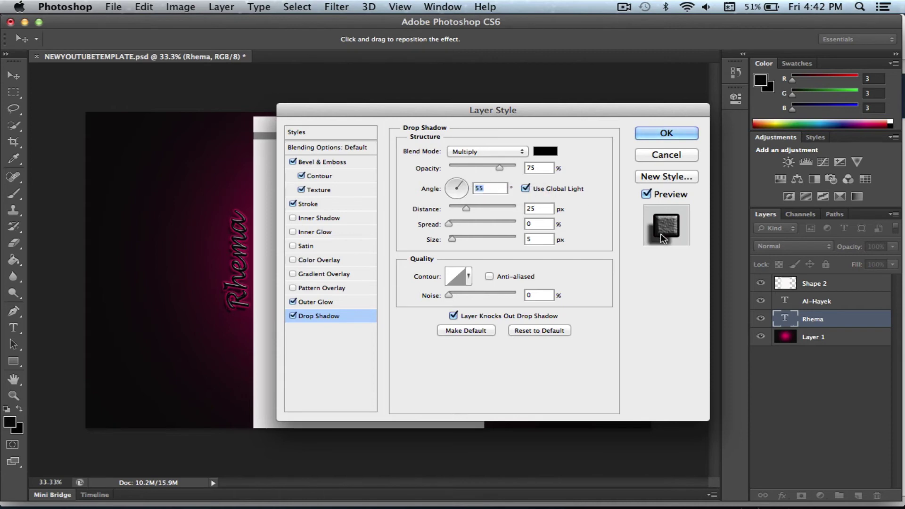
click(663, 133)
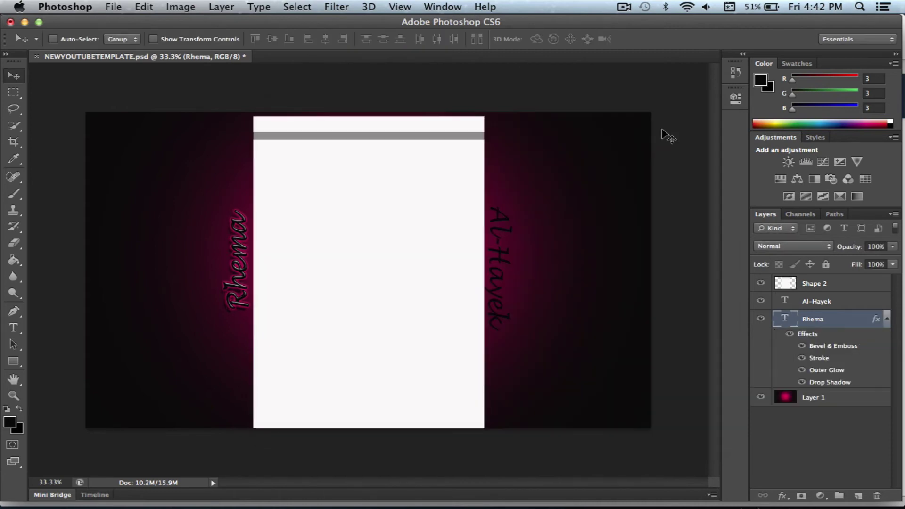
- In Al-Hayek's Layer Style, enable Bevel and Emboss with Contour and Texture, plus Stroke
right_click(787, 301)
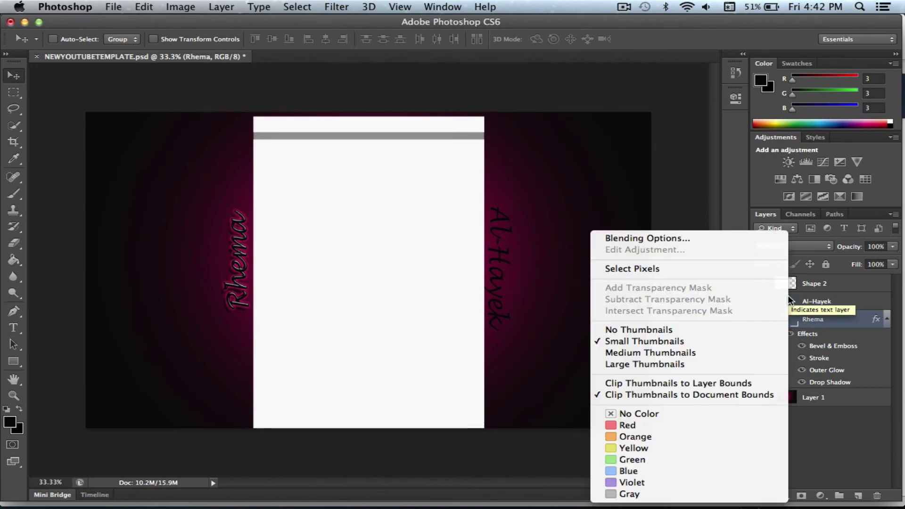
click(706, 239)
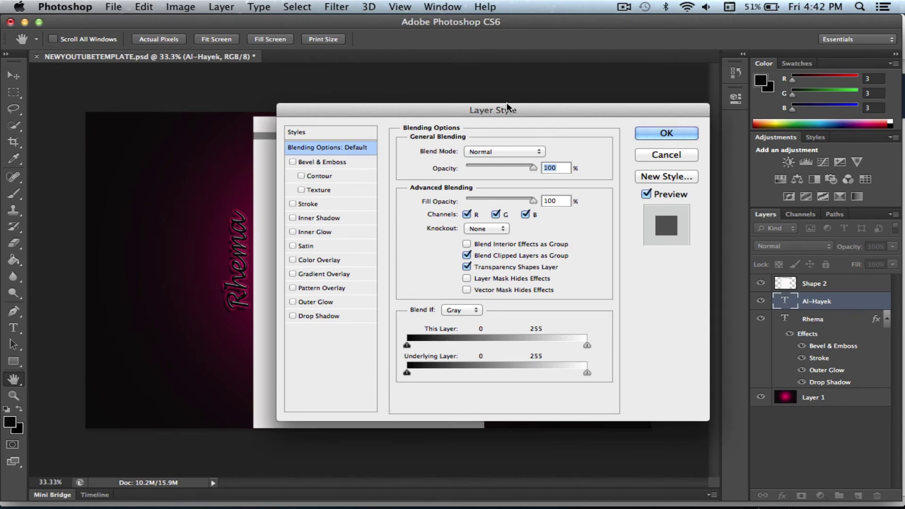
drag(506, 105, 236, 81)
click(42, 137)
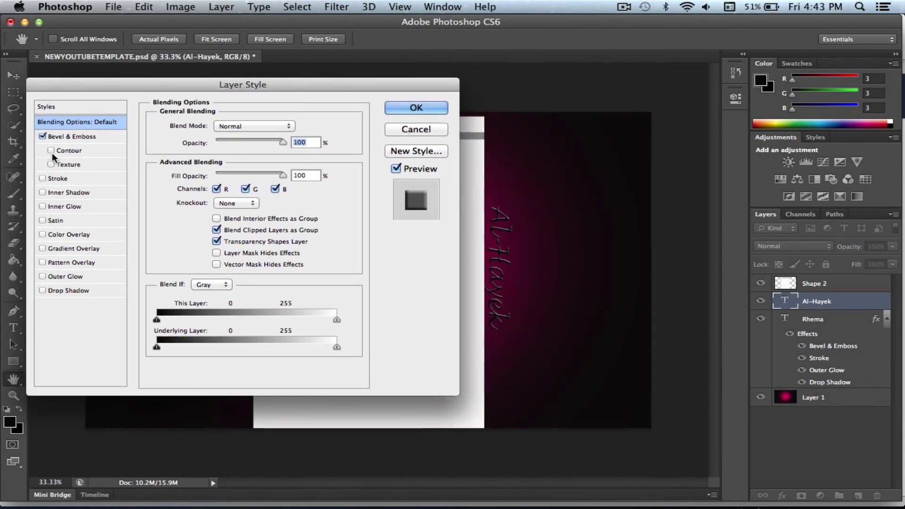
click(50, 150)
click(51, 164)
click(43, 178)
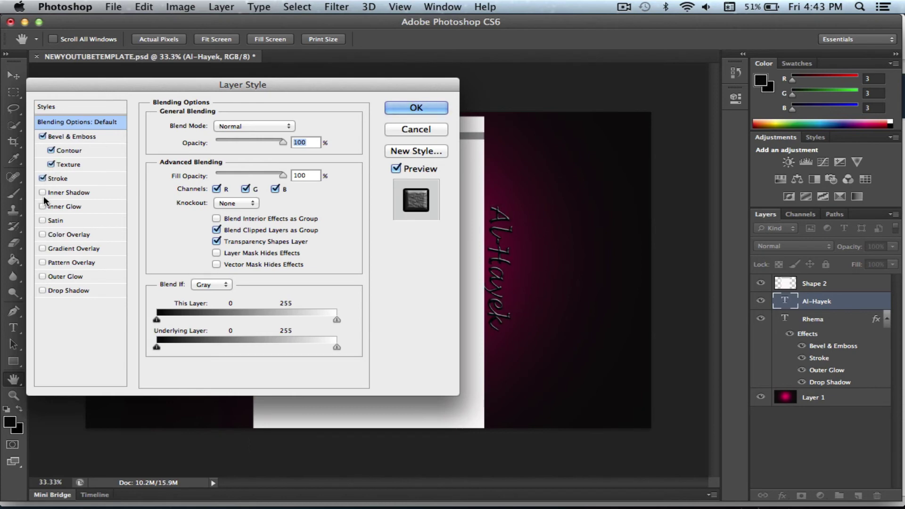
- Turn on a deep pink Outer Glow with Spread 20 and Size 10
click(64, 278)
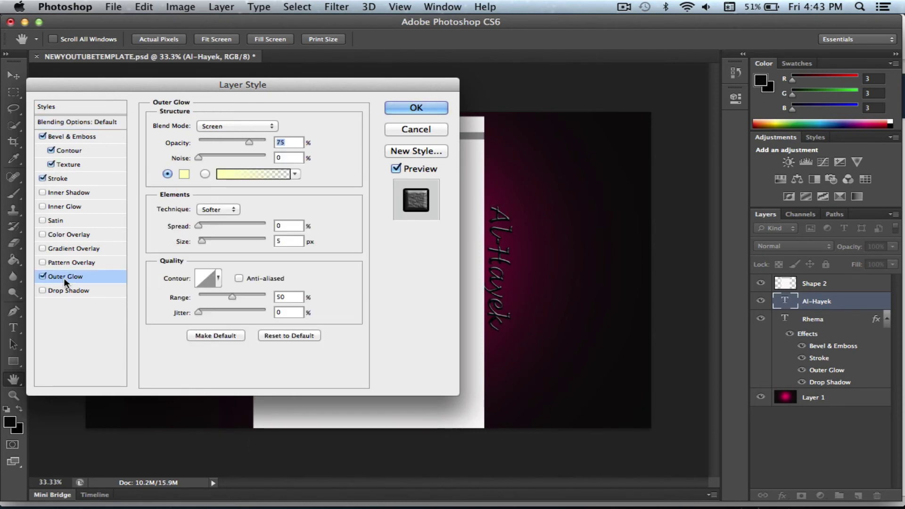
click(275, 227)
text(20)
key(Tab)
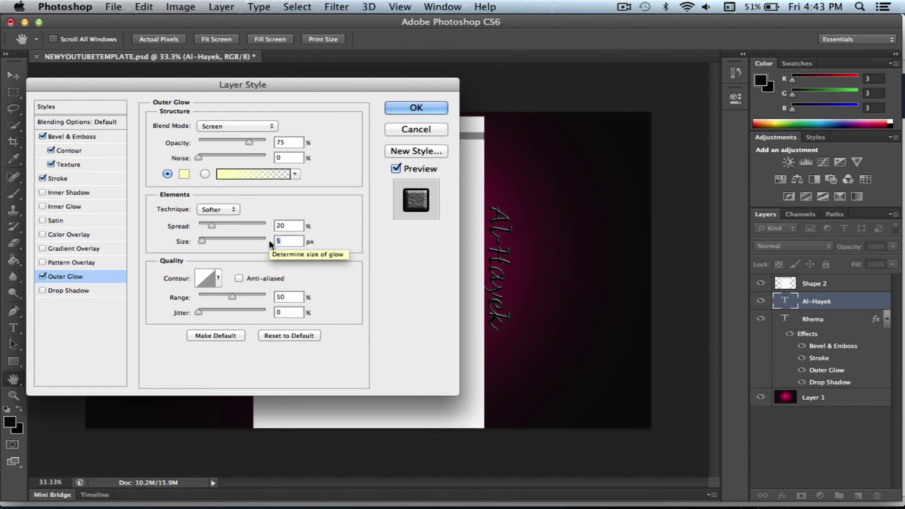
text(10)
click(184, 174)
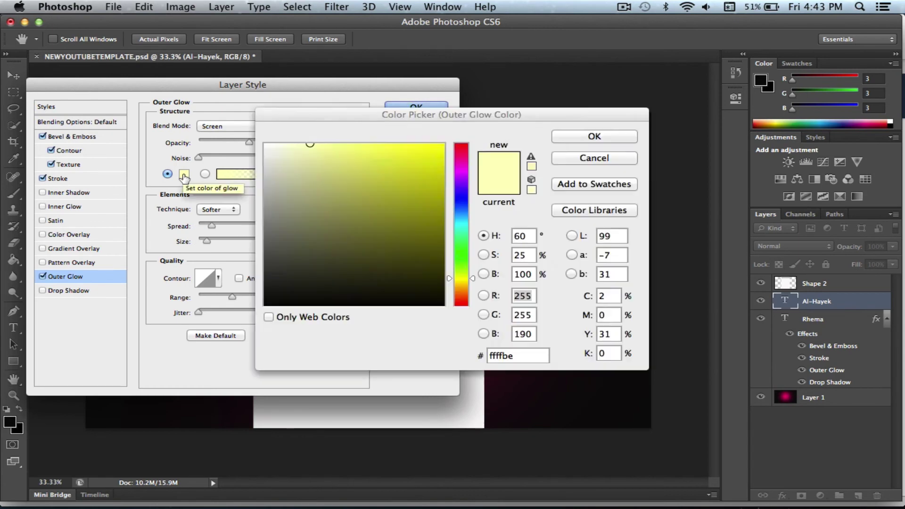
click(460, 158)
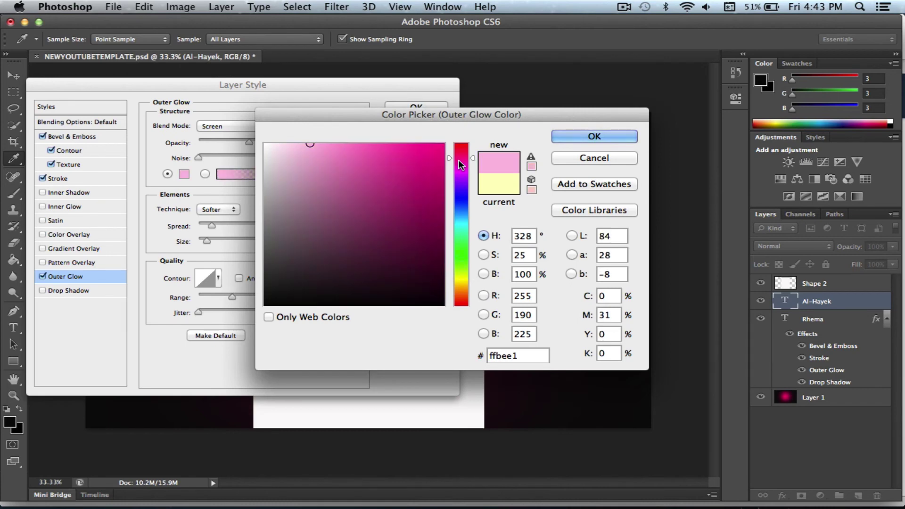
click(422, 154)
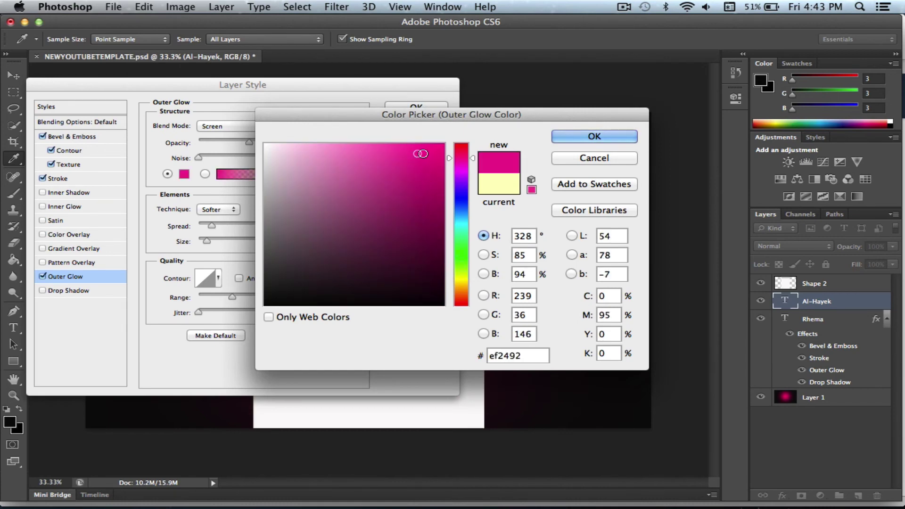
click(434, 153)
click(460, 154)
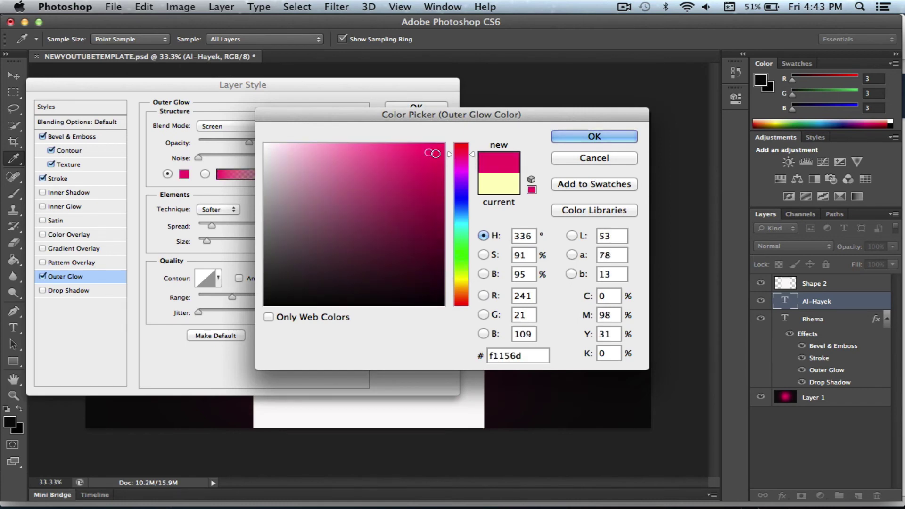
click(601, 138)
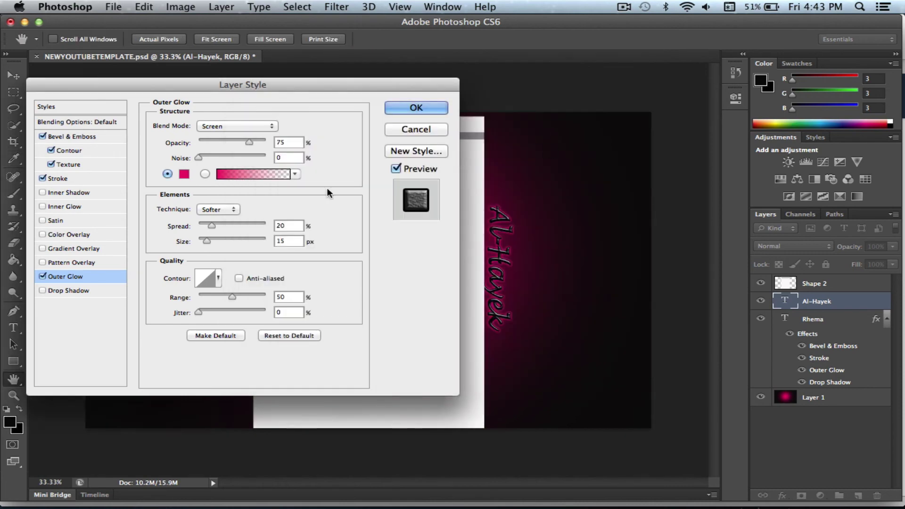
- Add a Drop Shadow at 25 px distance and apply the effects to Al-Hayek
click(95, 289)
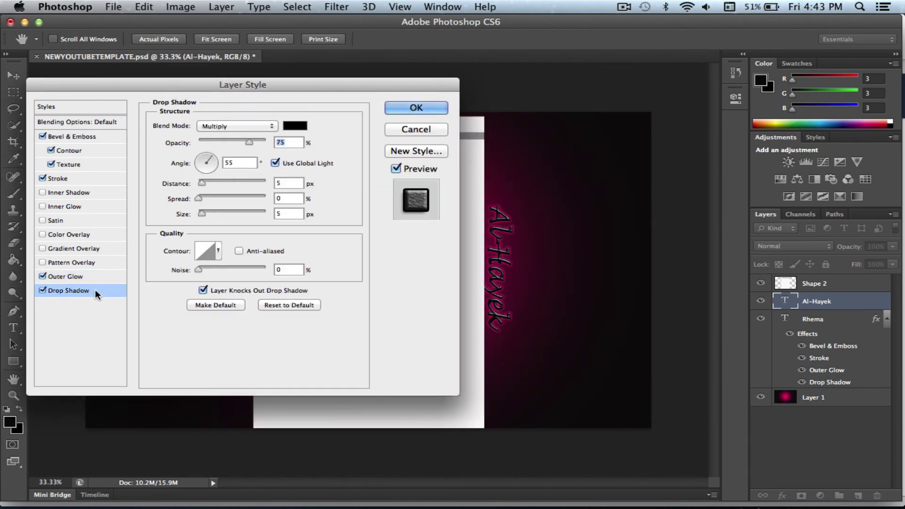
click(292, 182)
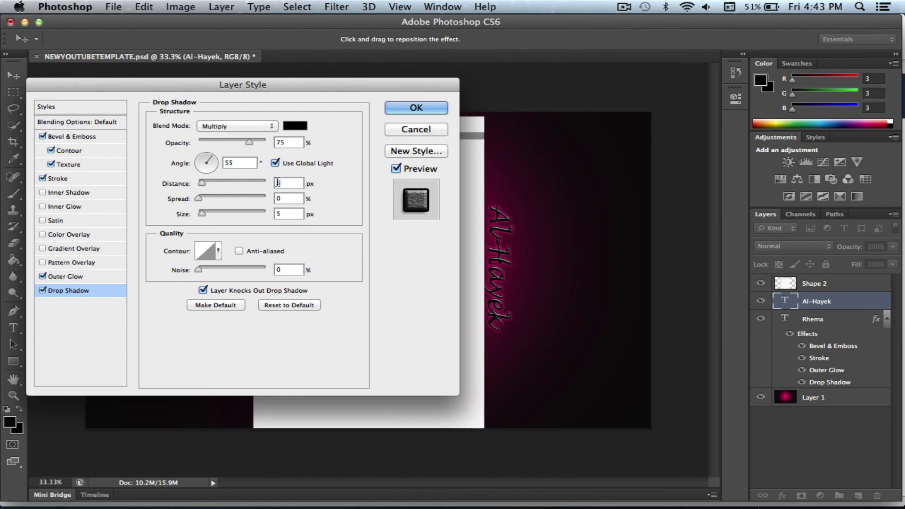
text(25)
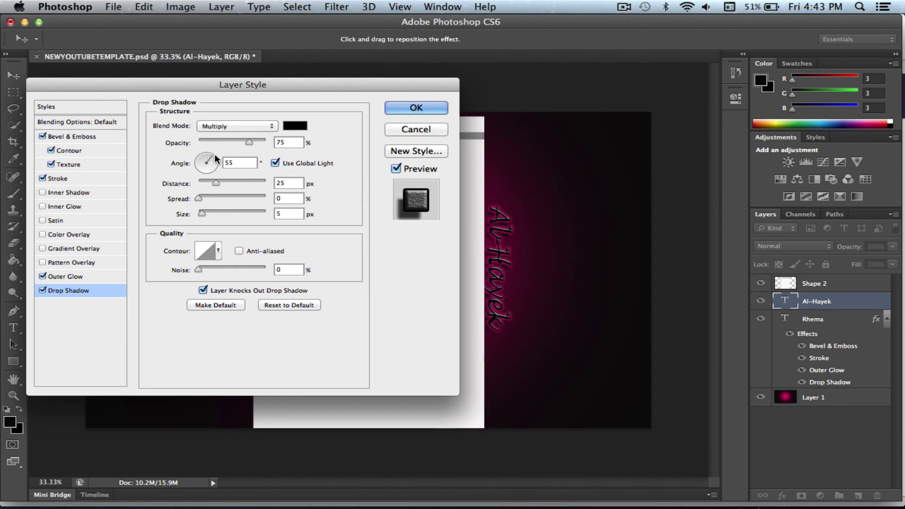
click(415, 108)
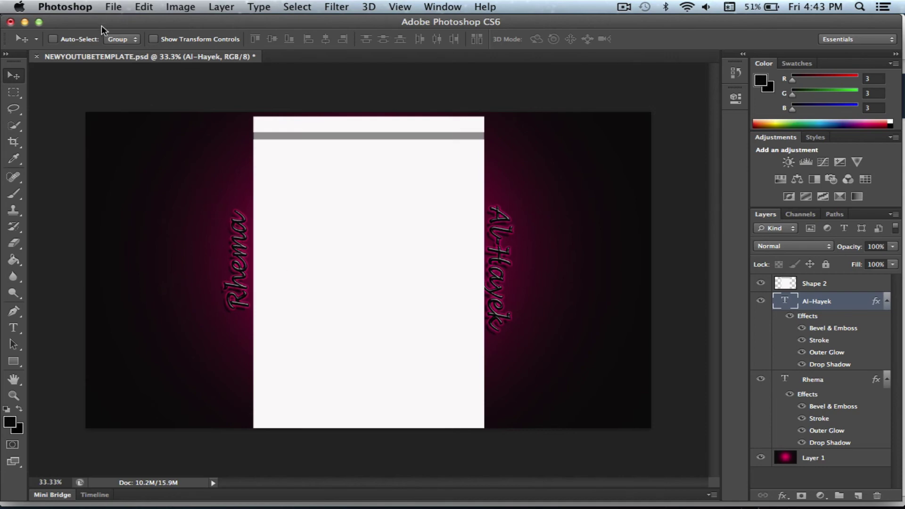
- Save the design as NEWYOUTUBETEMPLATE.jpg on the Desktop in JPEG format at quality 12
click(113, 6)
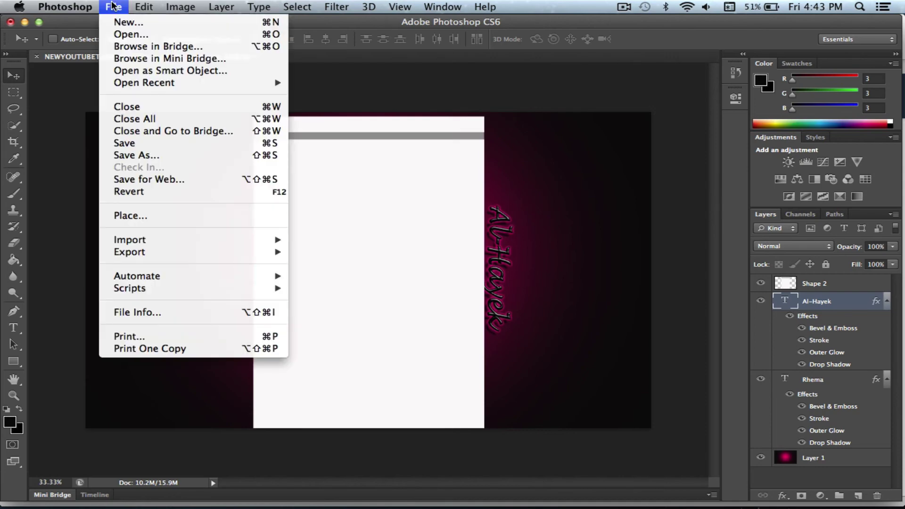
click(136, 155)
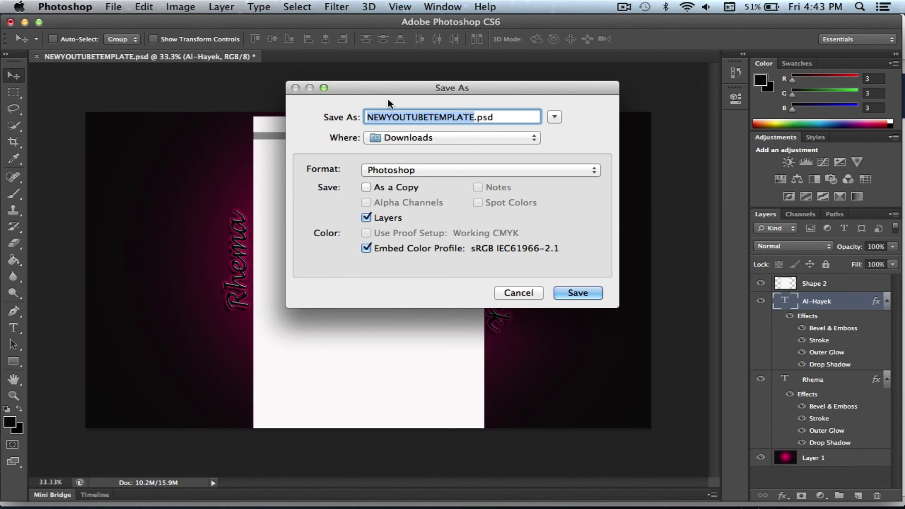
click(442, 137)
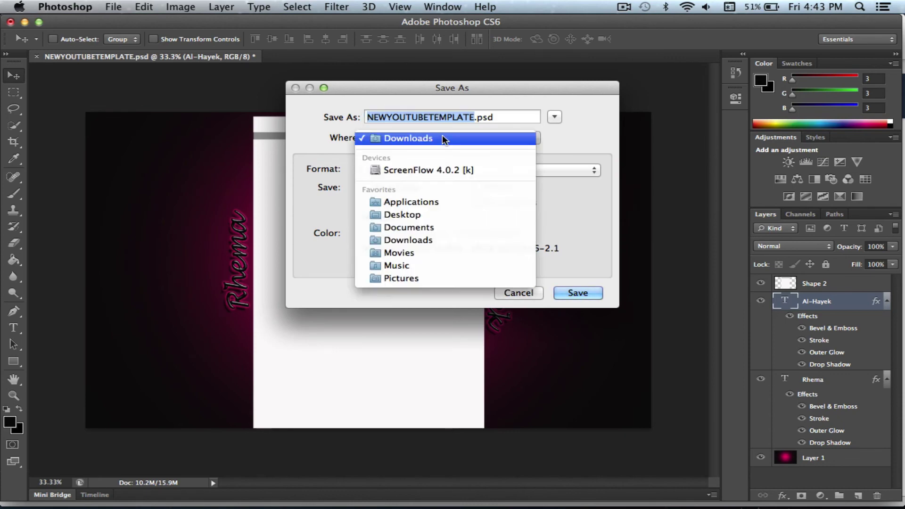
click(432, 208)
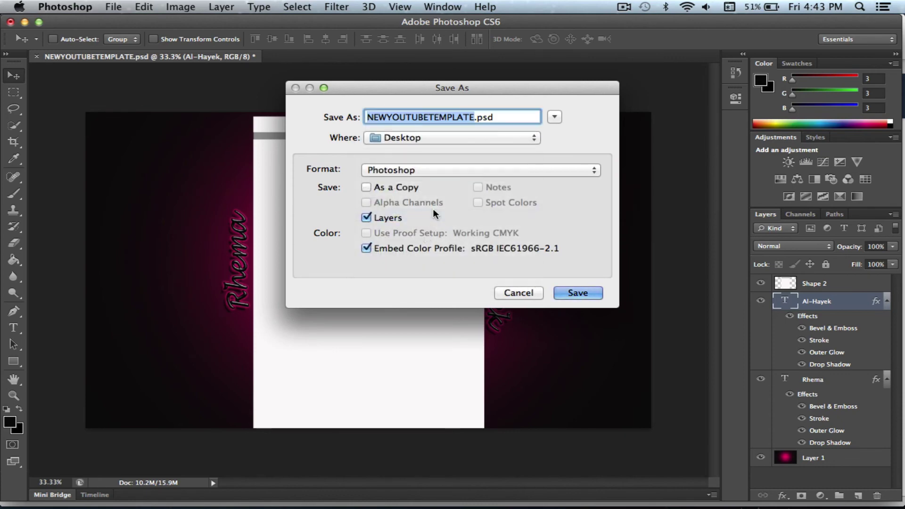
click(430, 168)
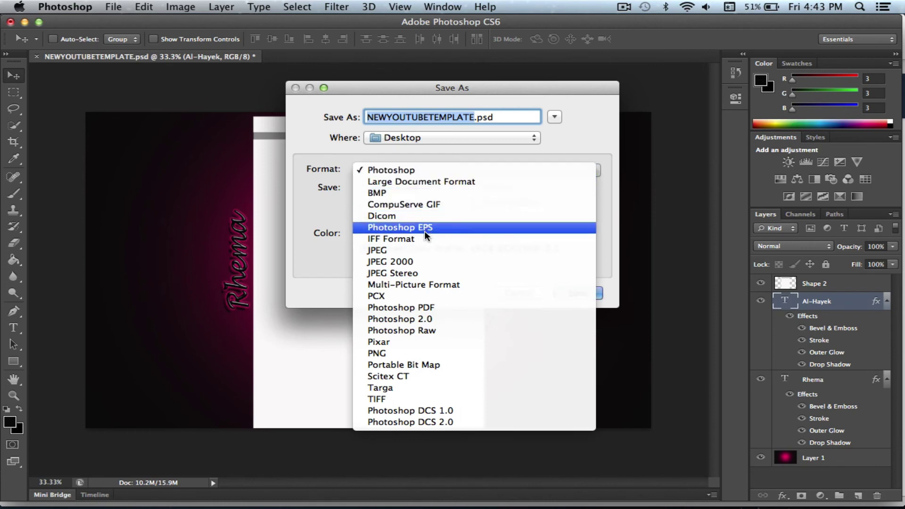
click(426, 248)
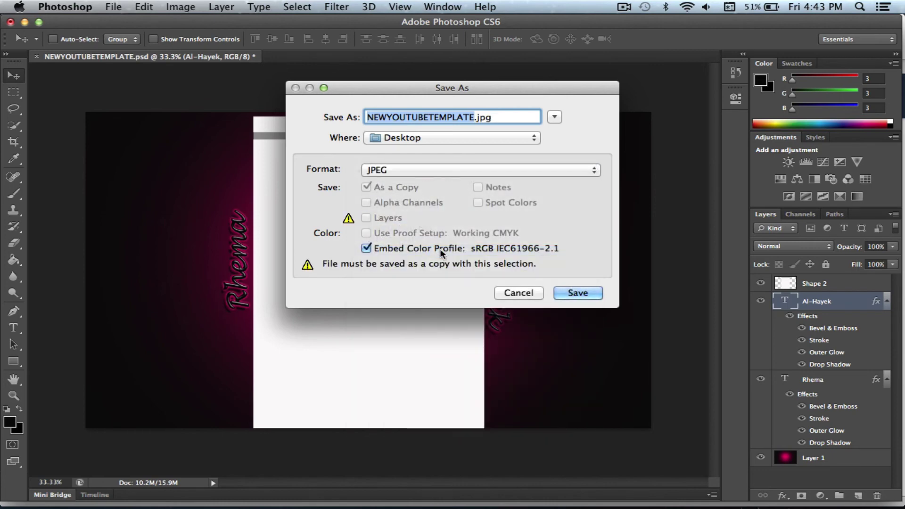
click(568, 289)
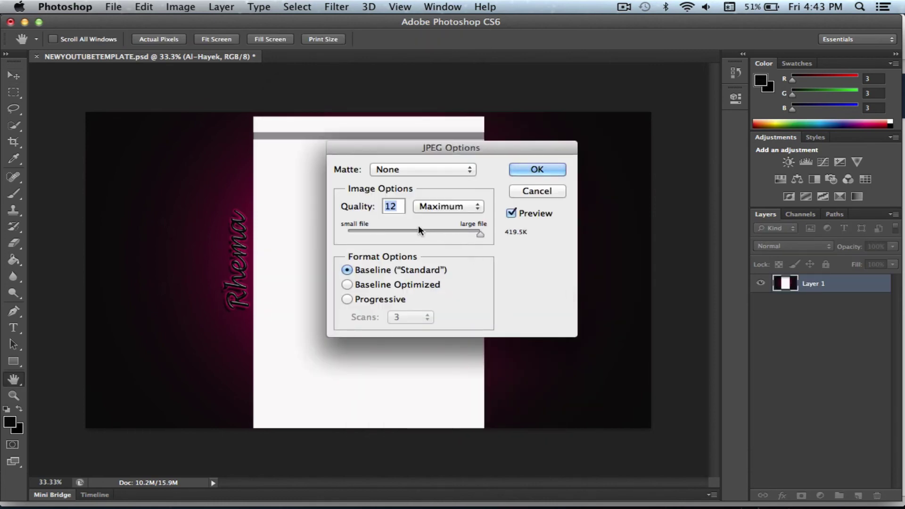
click(480, 232)
click(532, 166)
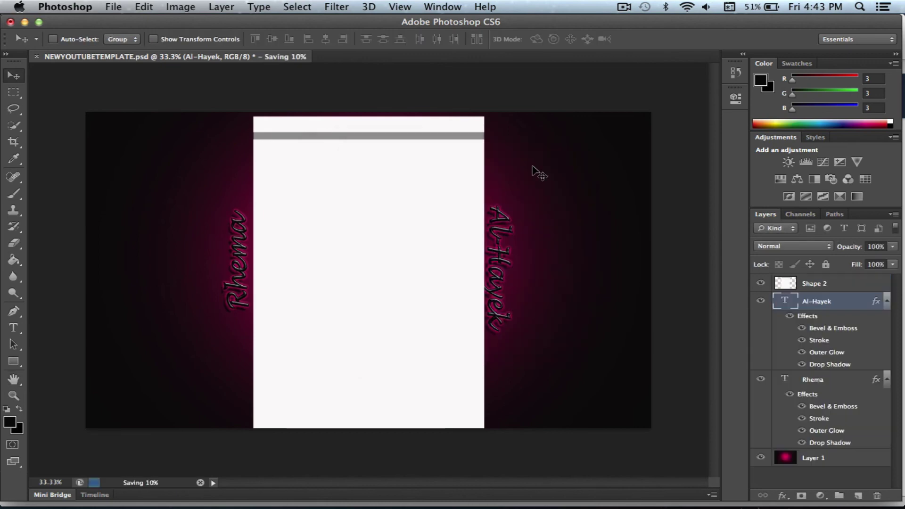
- Switch to the YouTube channel page and remove its current background image
click(24, 21)
click(148, 69)
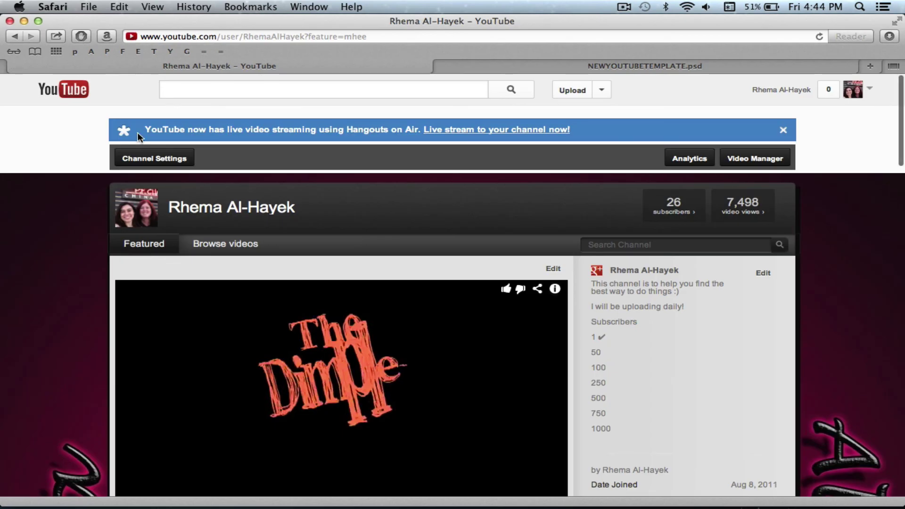
click(149, 163)
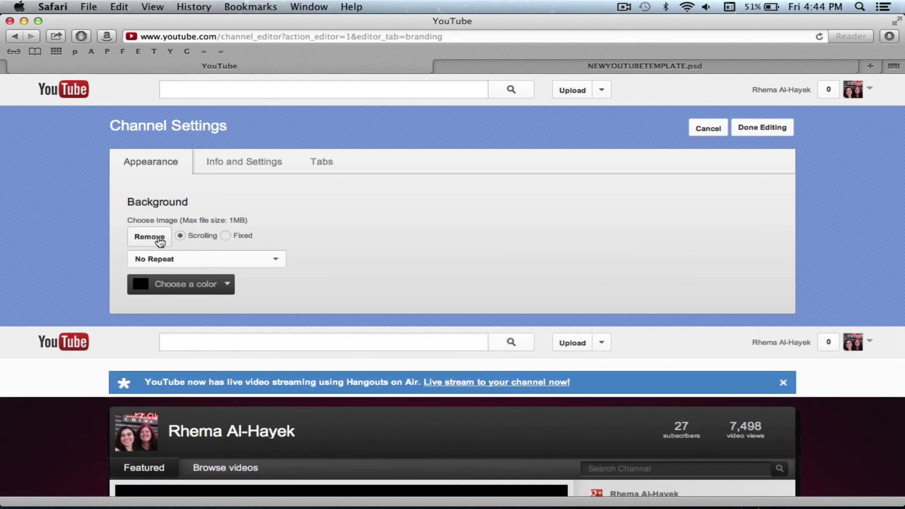
click(149, 236)
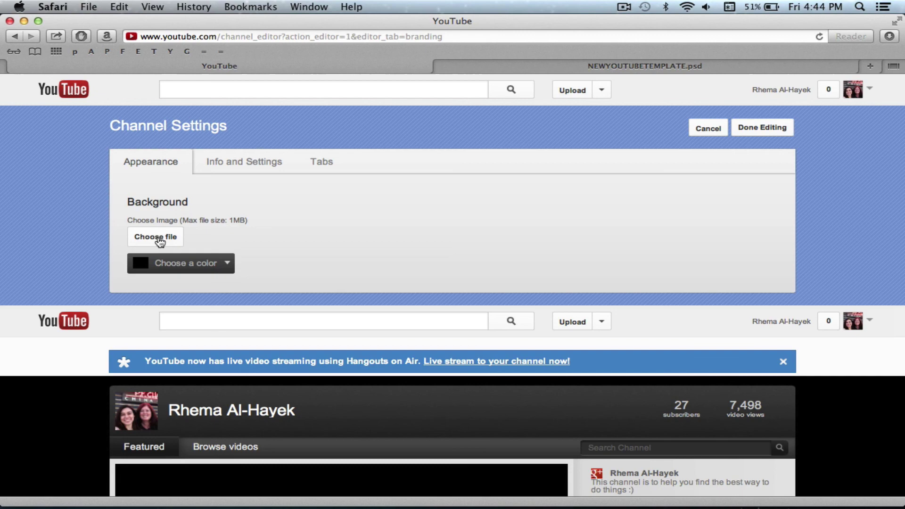
- Upload NEWYOUTUBETEMPLATE.jpg from the Desktop as the new channel background
click(159, 240)
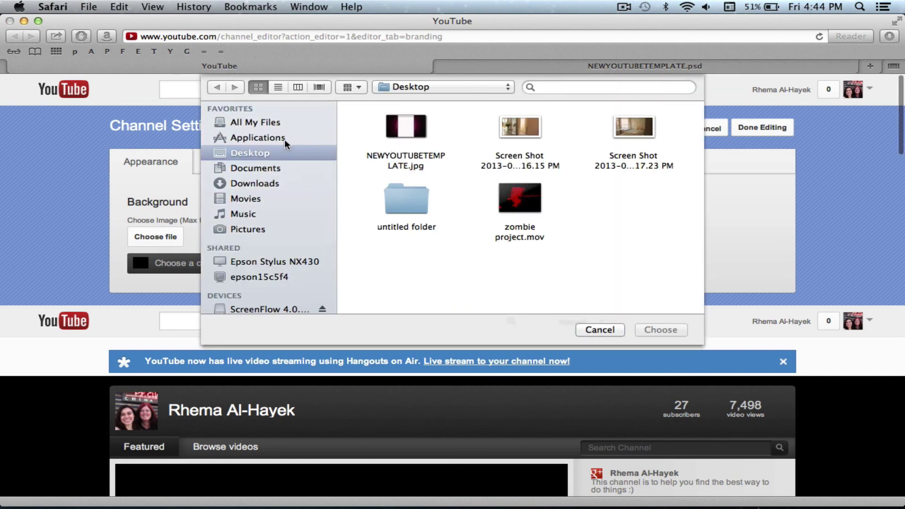
click(414, 130)
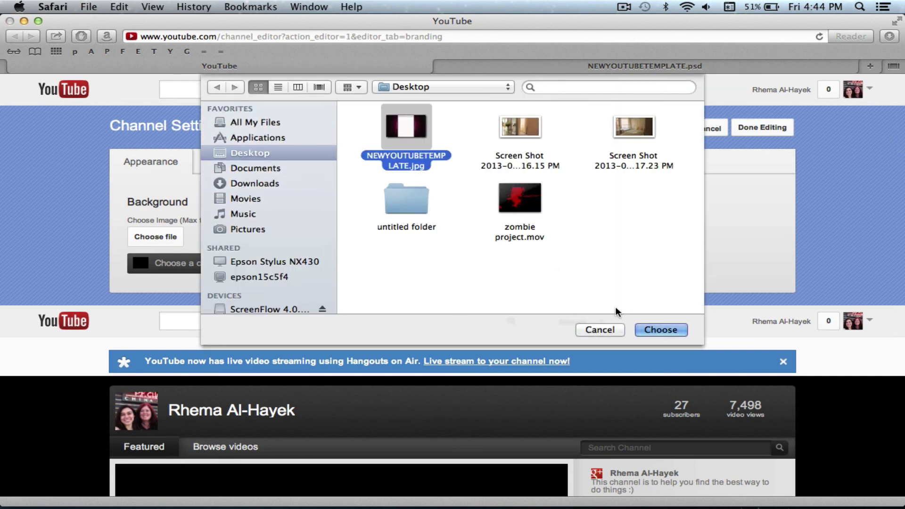
click(650, 330)
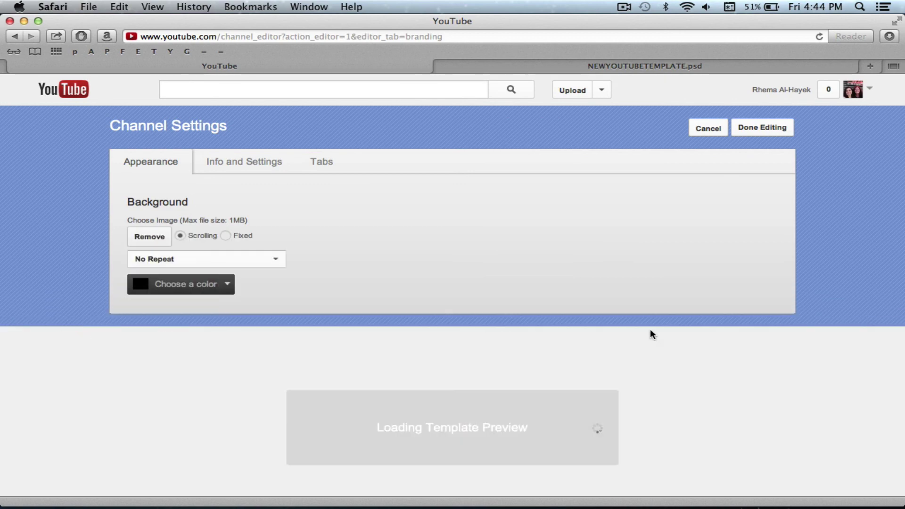
- Save the channel appearance changes with Done Editing and scroll the updated page
scroll(649, 329, down, 3)
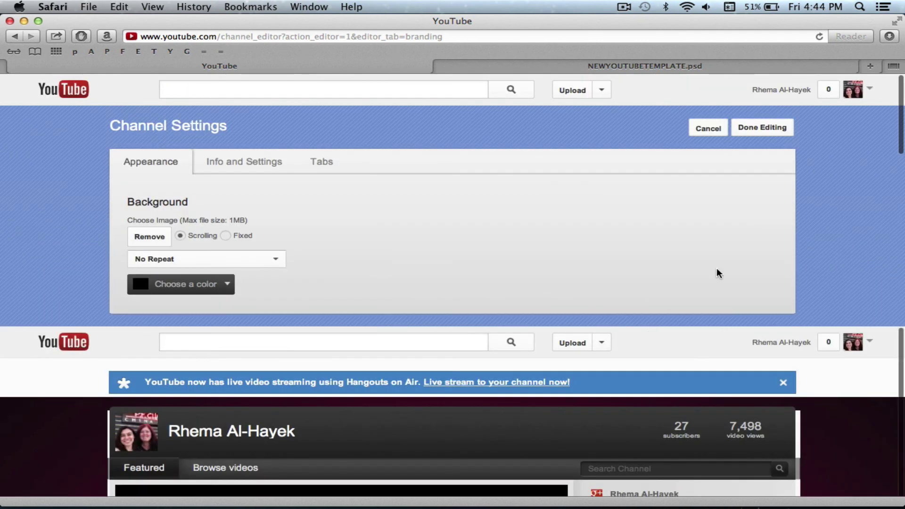
click(760, 134)
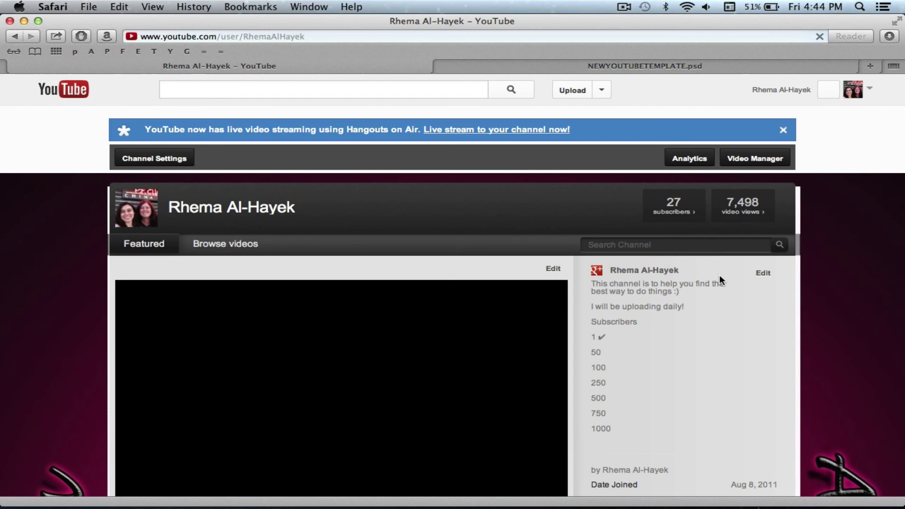
scroll(643, 351, down, 7)
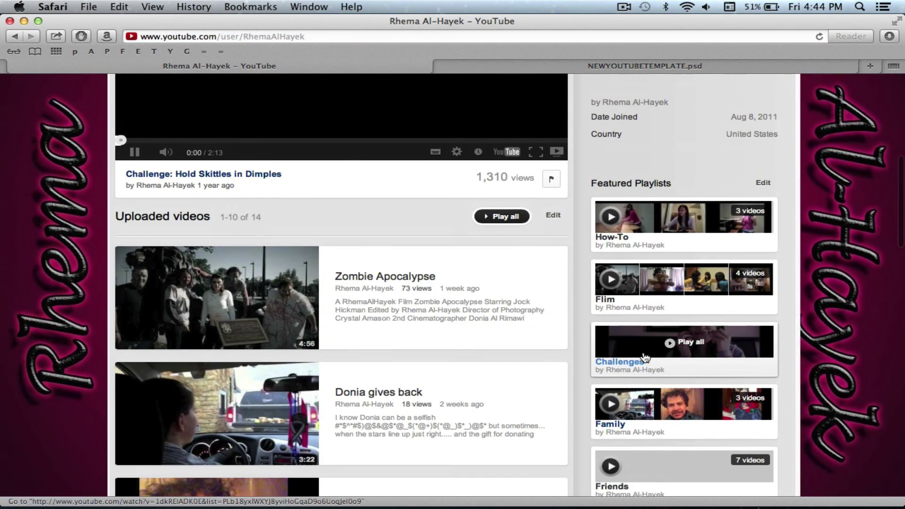
scroll(644, 357, up, 3)
scroll(645, 357, up, 1)
scroll(645, 357, down, 2)
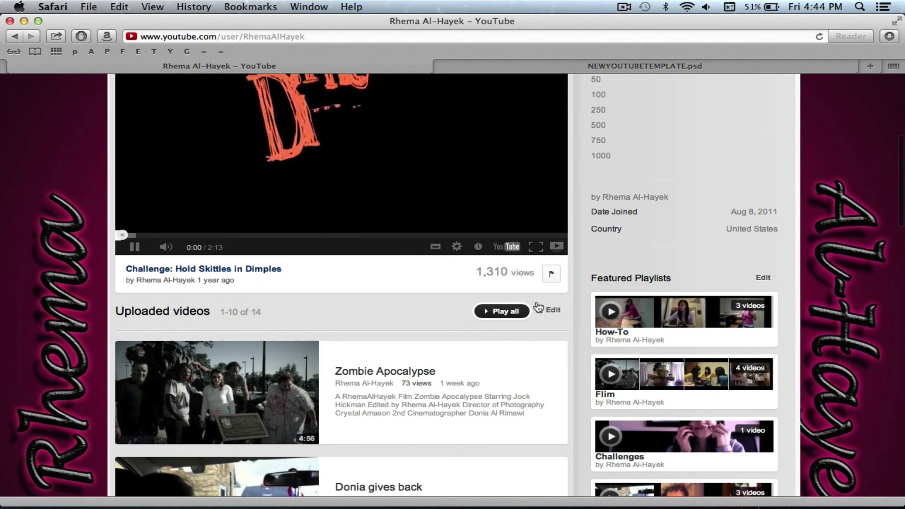
- Pause the autoplaying featured video and scroll through the page reviewing the pink-glow background
click(370, 167)
scroll(370, 167, down, 5)
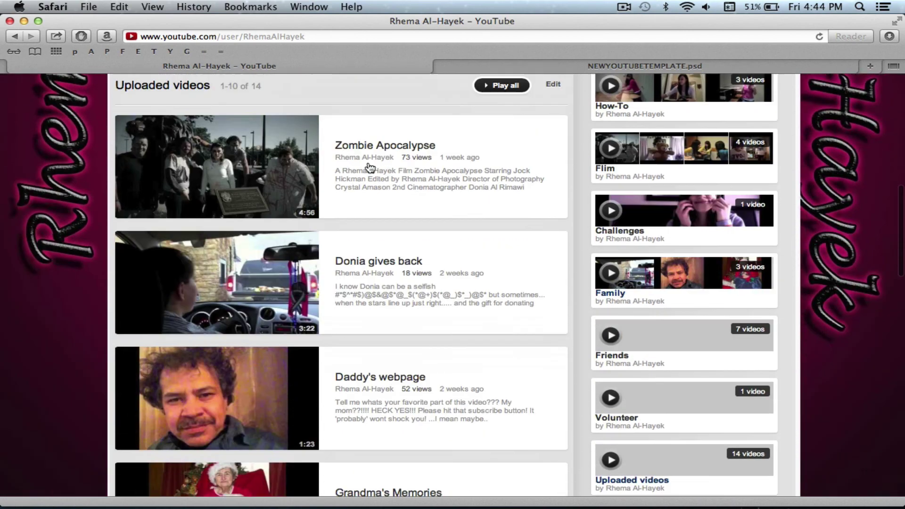
scroll(370, 168, up, 8)
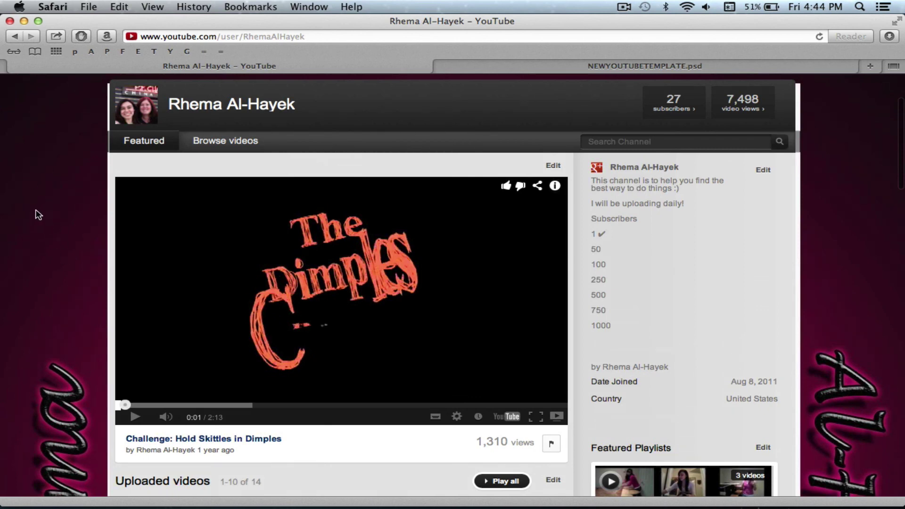
scroll(167, 285, down, 2)
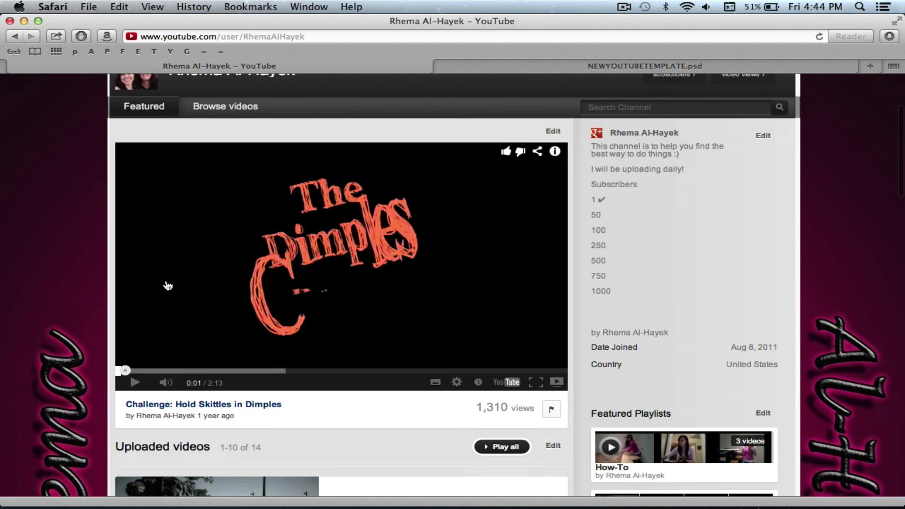
scroll(110, 231, up, 3)
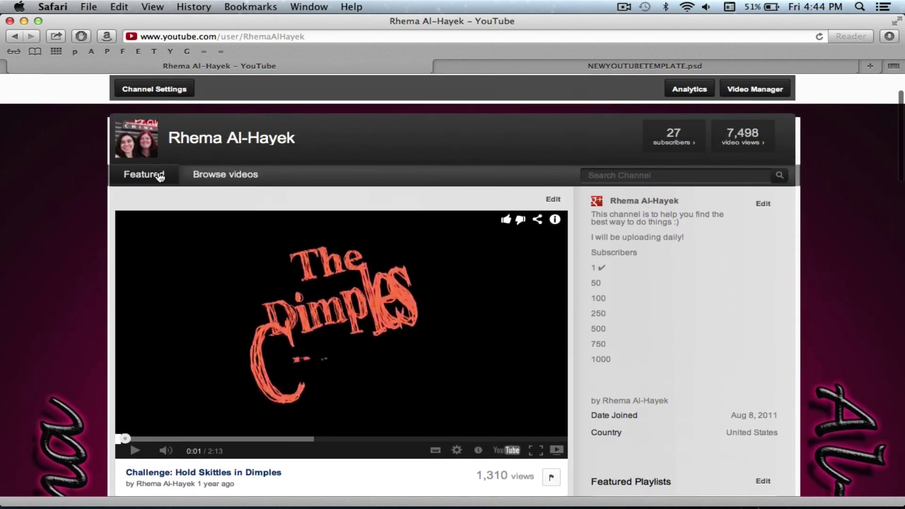
scroll(150, 292, down, 5)
scroll(150, 292, down, 4)
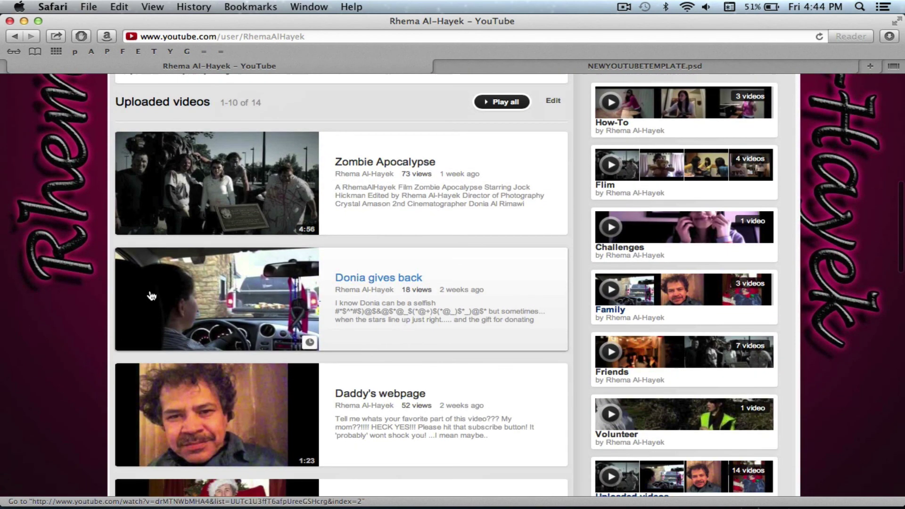
scroll(152, 295, down, 3)
scroll(151, 295, up, 12)
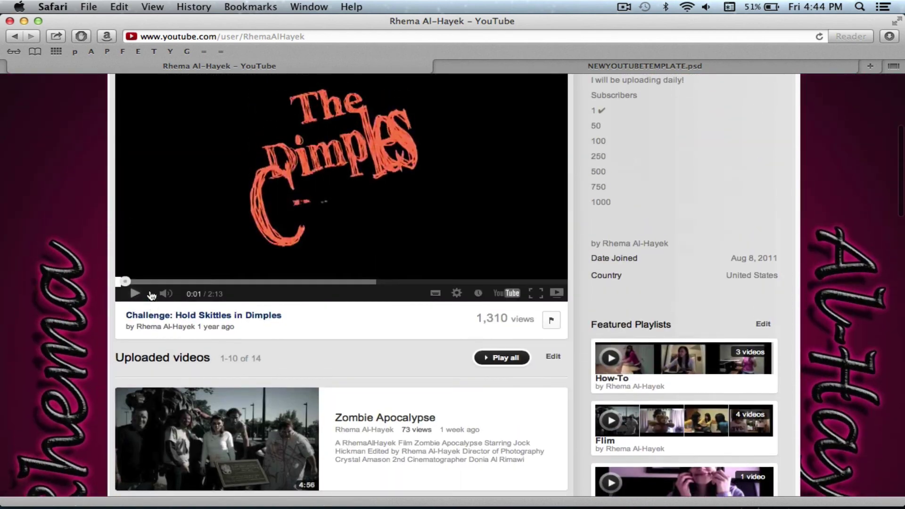